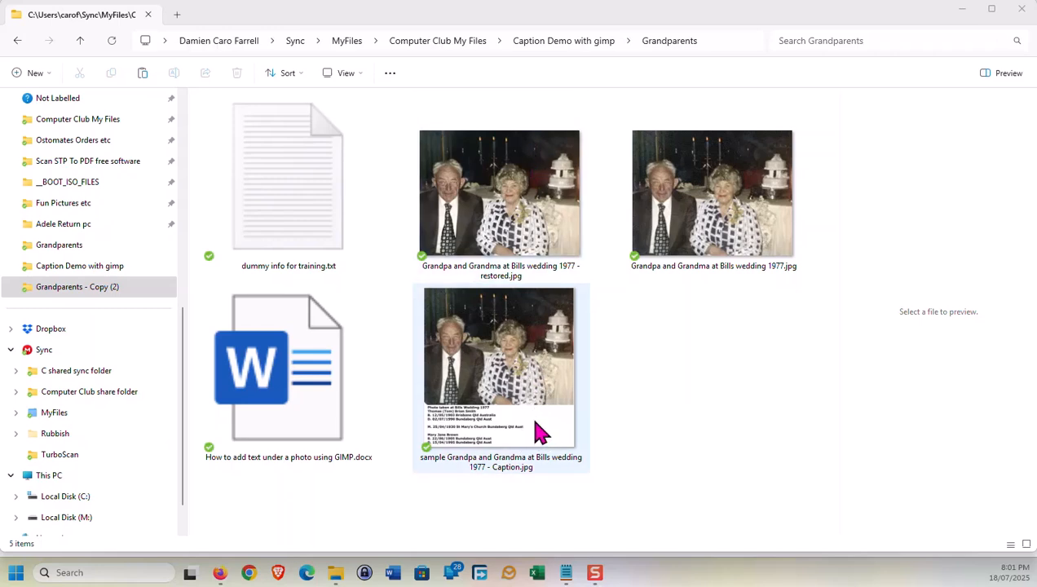
- Switch to Firefox and open the website gimp.org
click(221, 574)
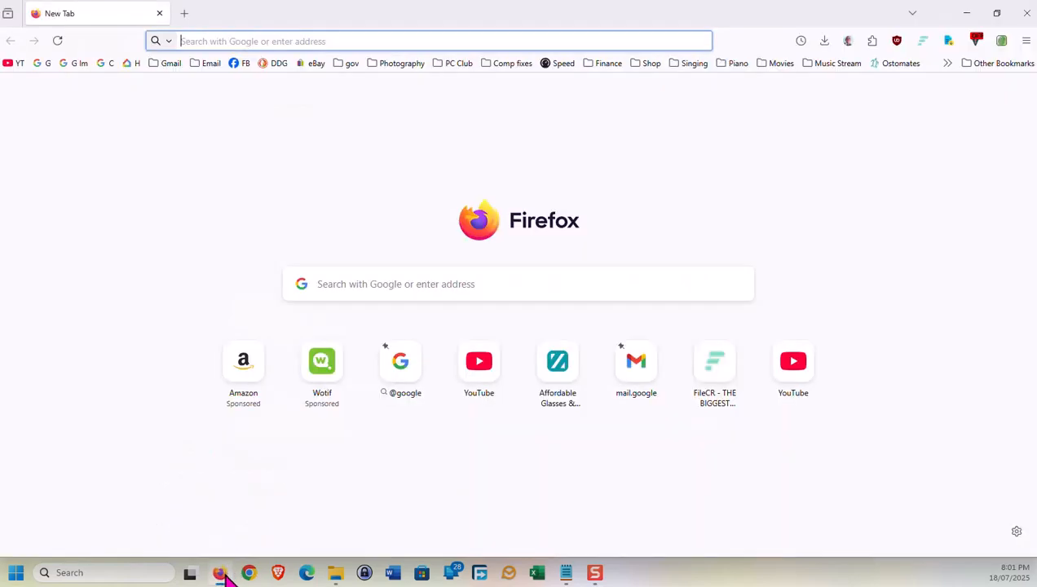
click(345, 41)
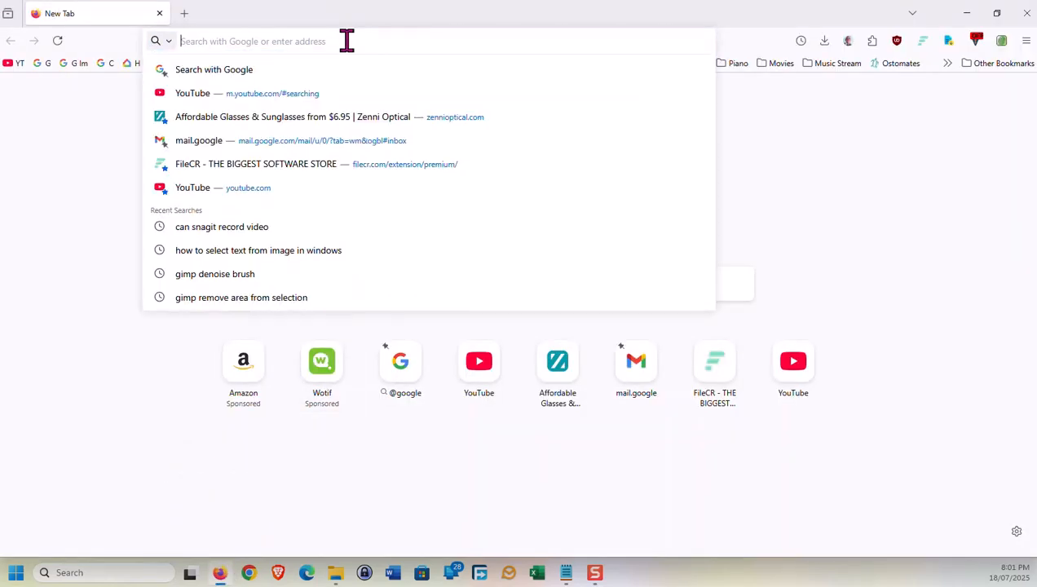
text(gimp)
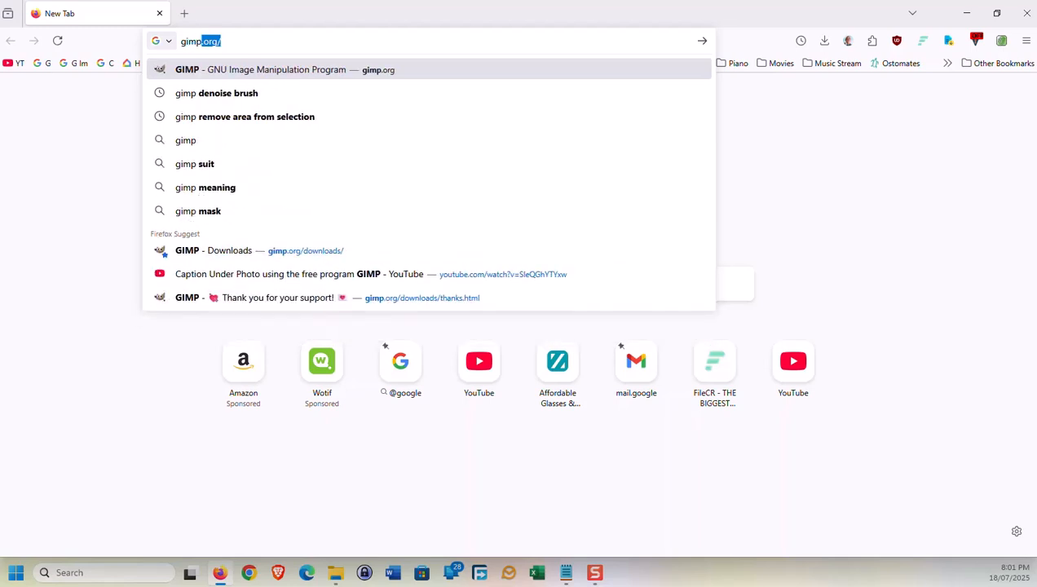
text(.o)
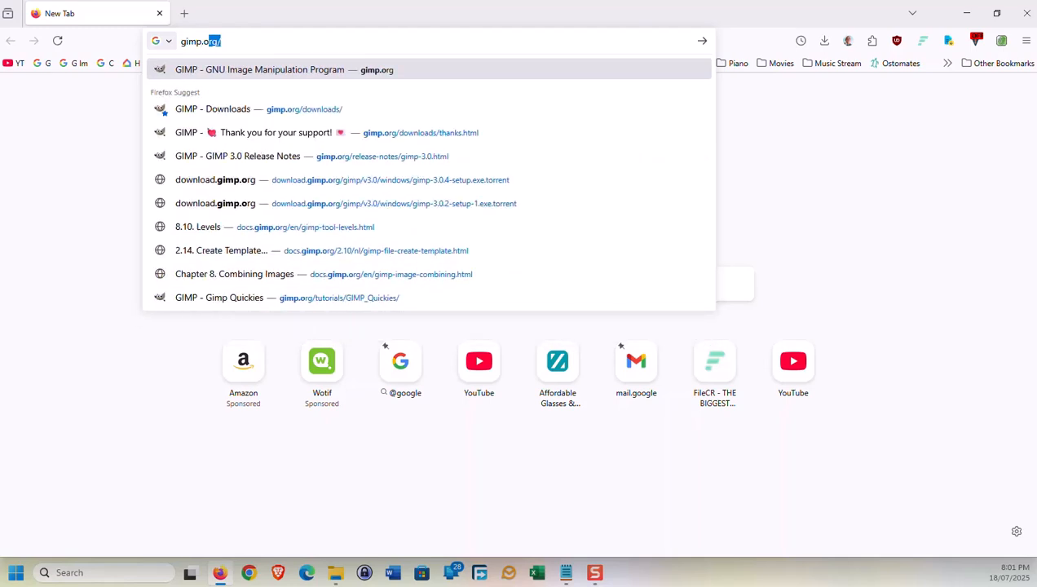
text(rg)
key(Return)
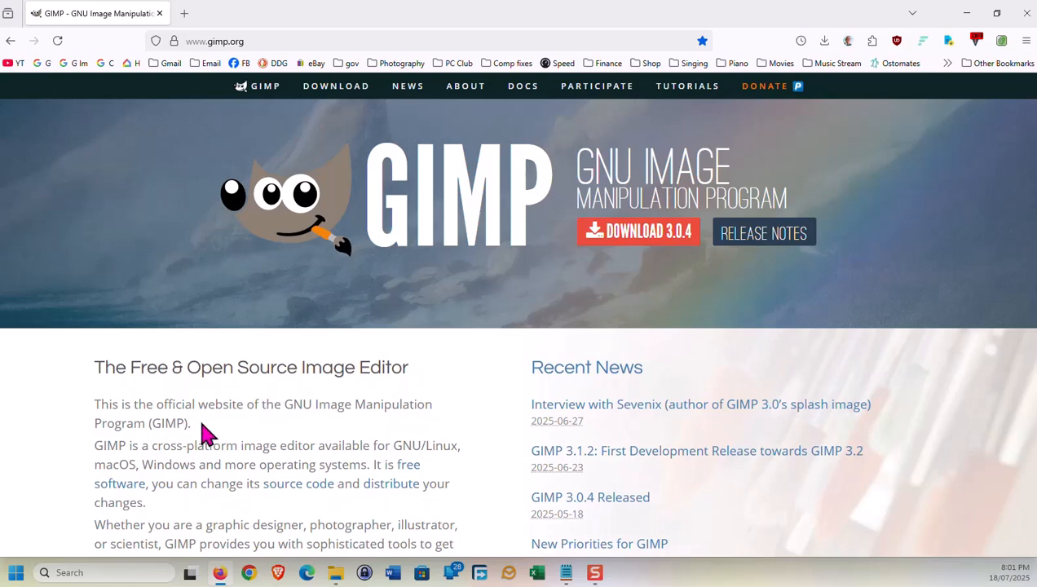
- Open the GIMP 3.0.4 downloads page, review the Windows download options, and return to the Grandparents folder
click(653, 238)
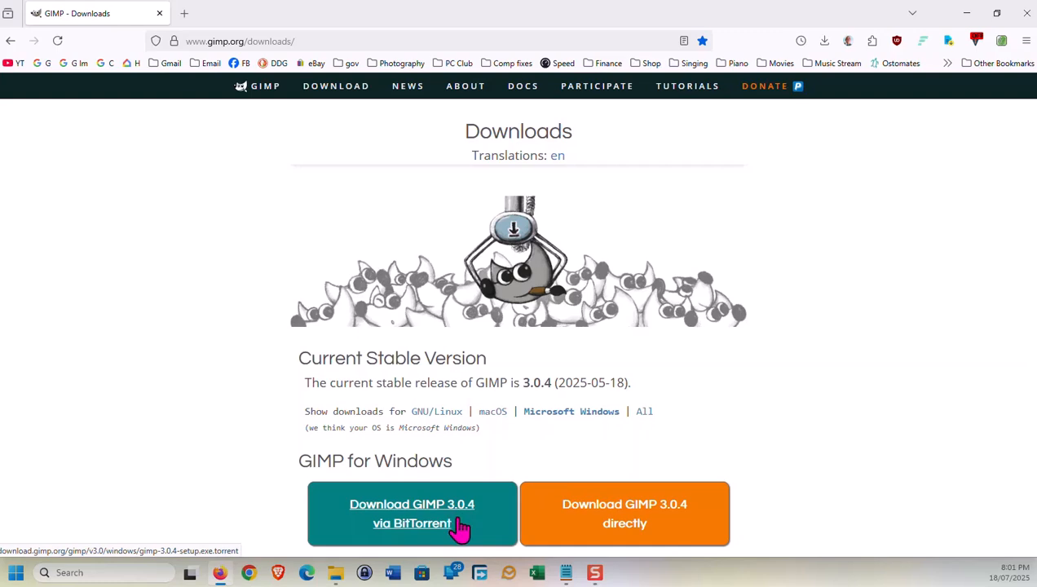
scroll(796, 479, down, 2)
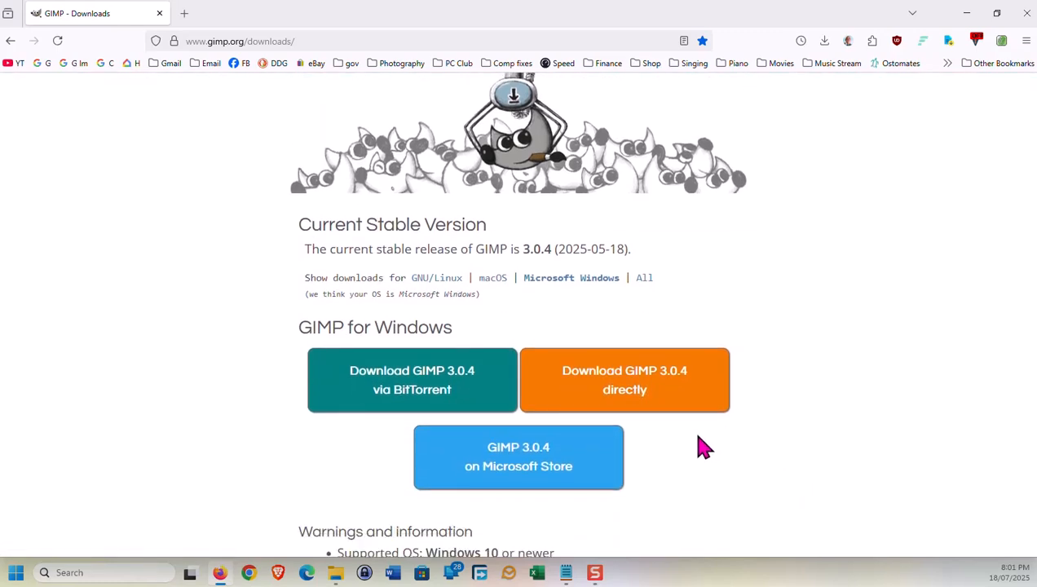
scroll(696, 447, up, 2)
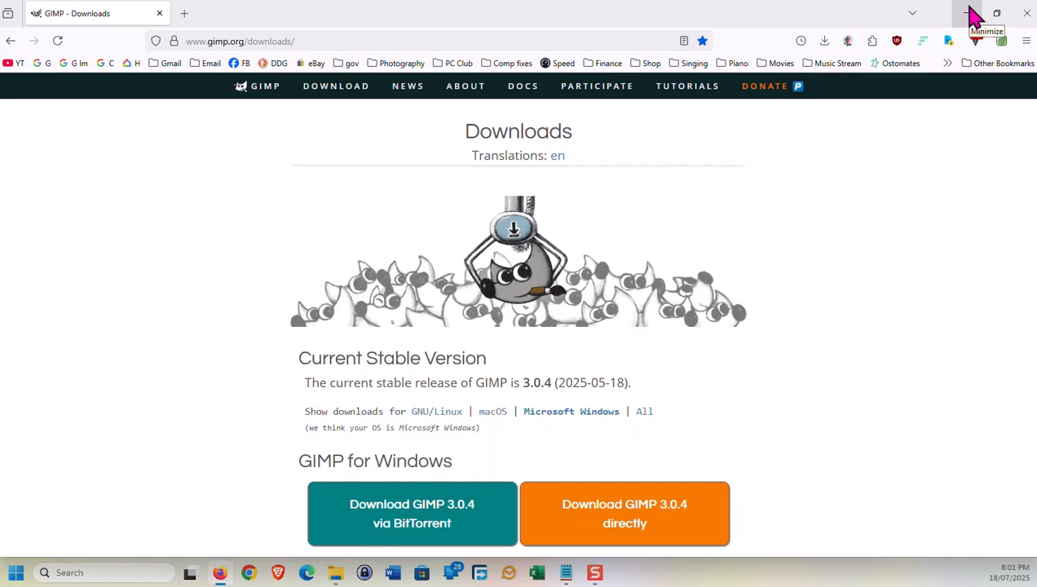
click(969, 11)
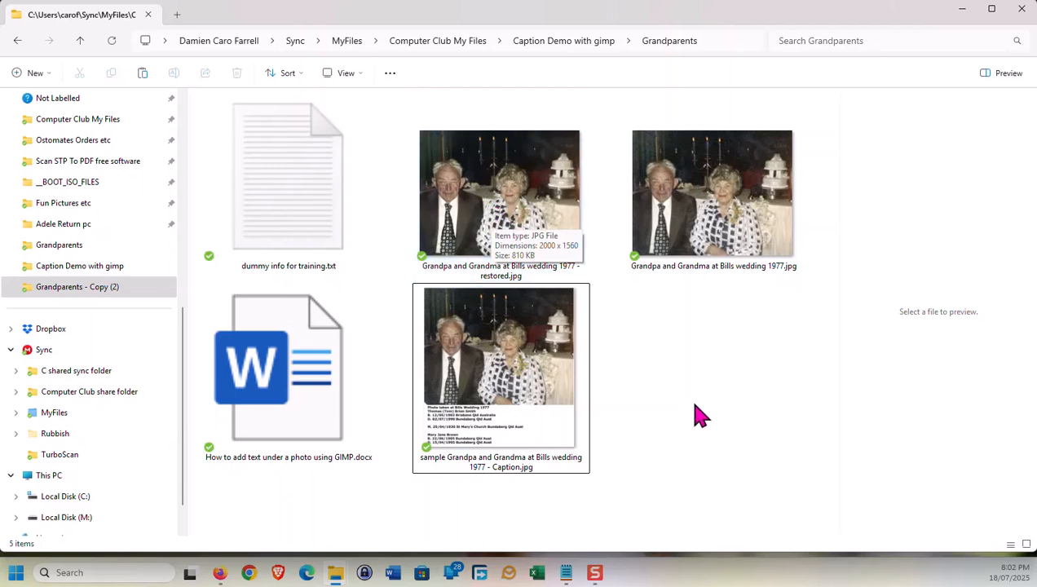
- Make a copy of the restored wedding photo in the same folder
click(497, 220)
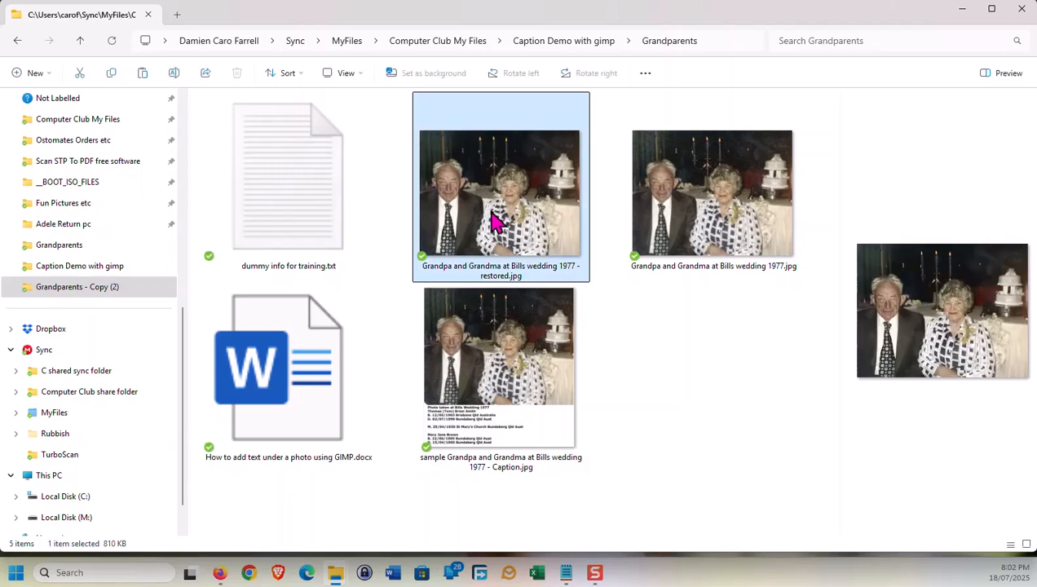
right_click(495, 222)
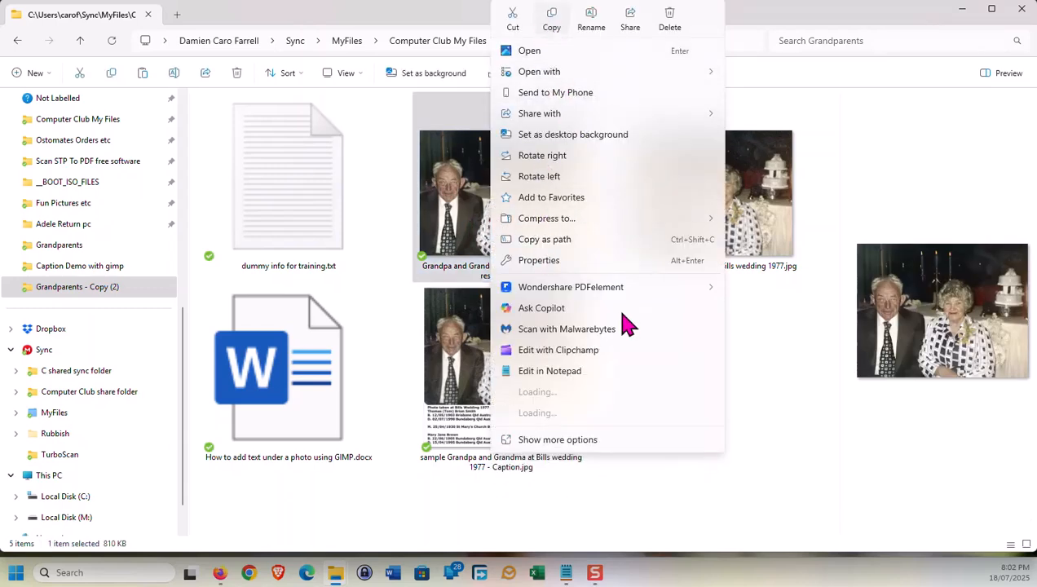
key(Escape)
click(643, 357)
right_click(644, 348)
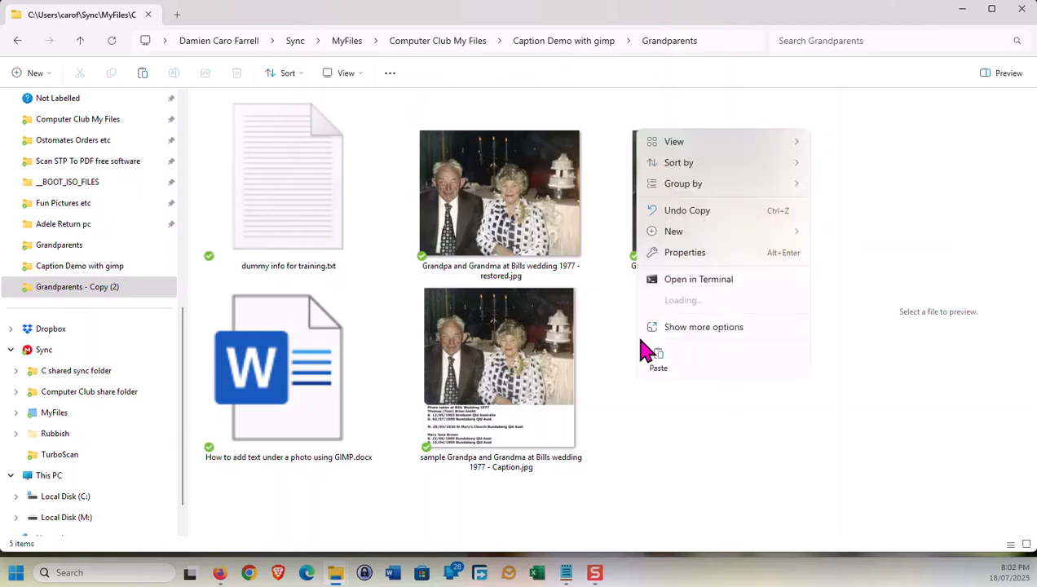
click(658, 358)
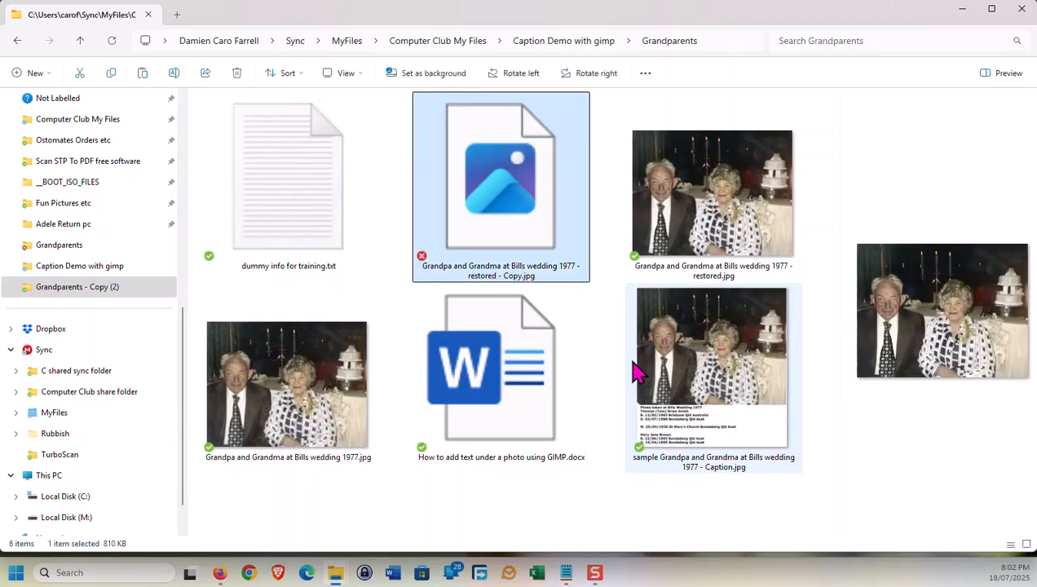
- Rename the copied photo so that its file name ends in "1977 - caption.jpg"
click(512, 277)
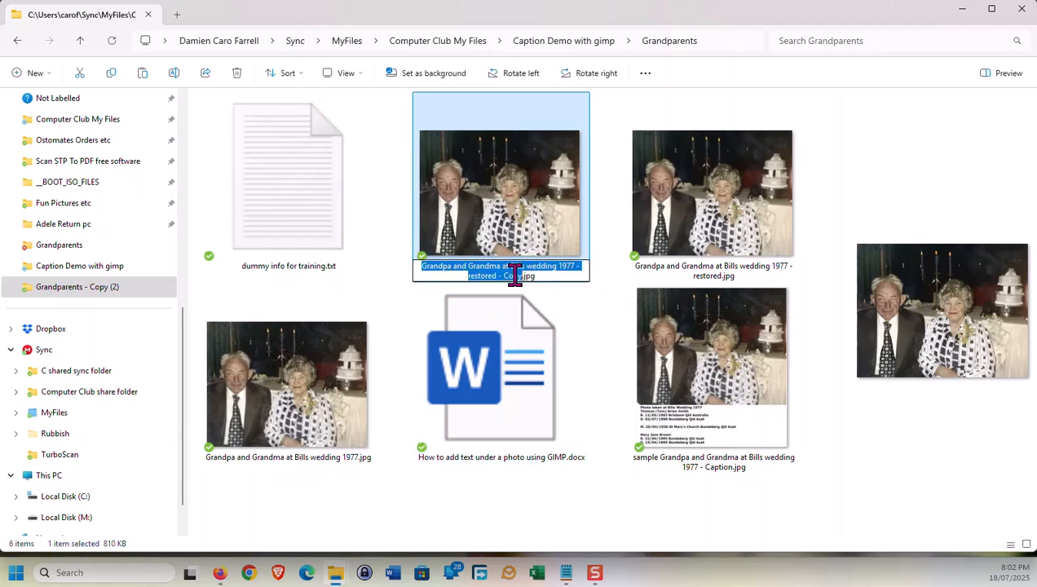
click(519, 275)
drag(526, 276, 471, 276)
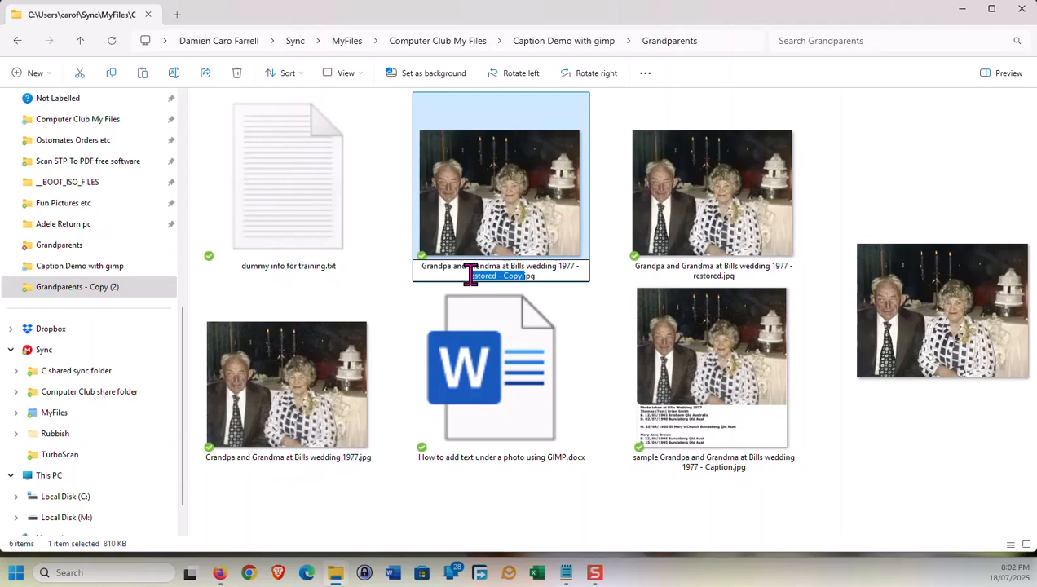
text(Ca)
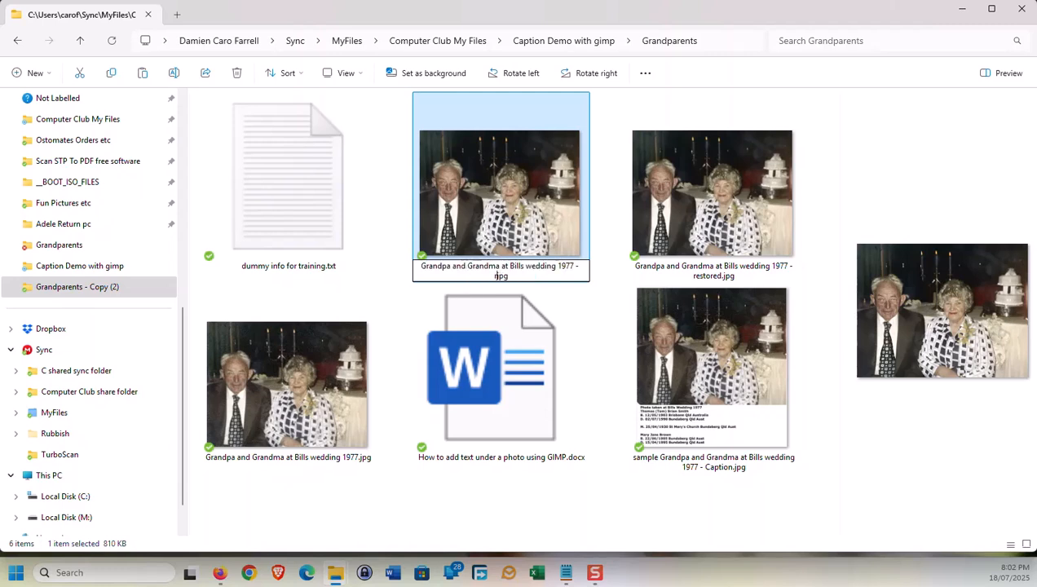
key(BackSpace)
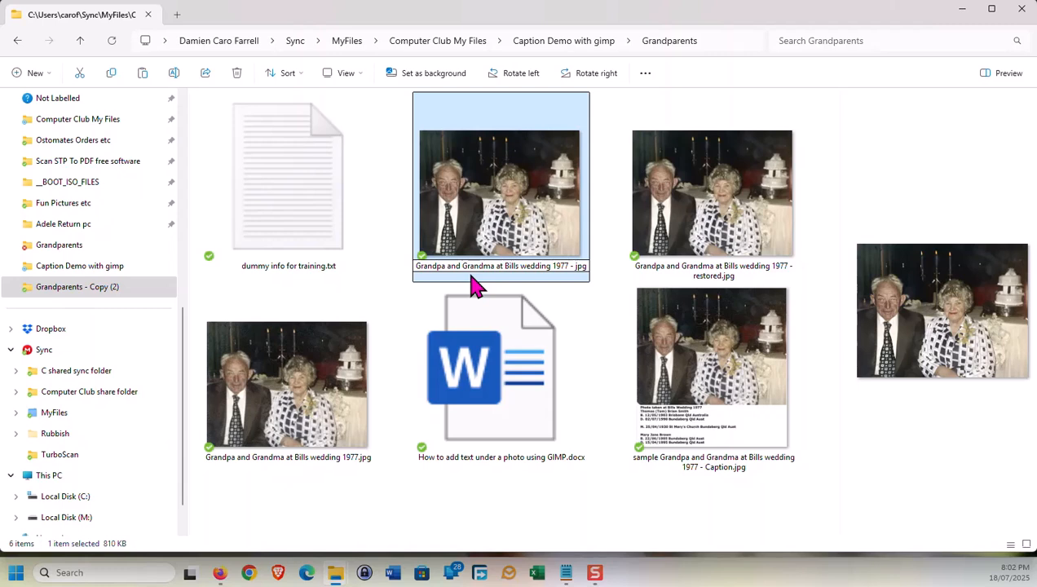
text(caption)
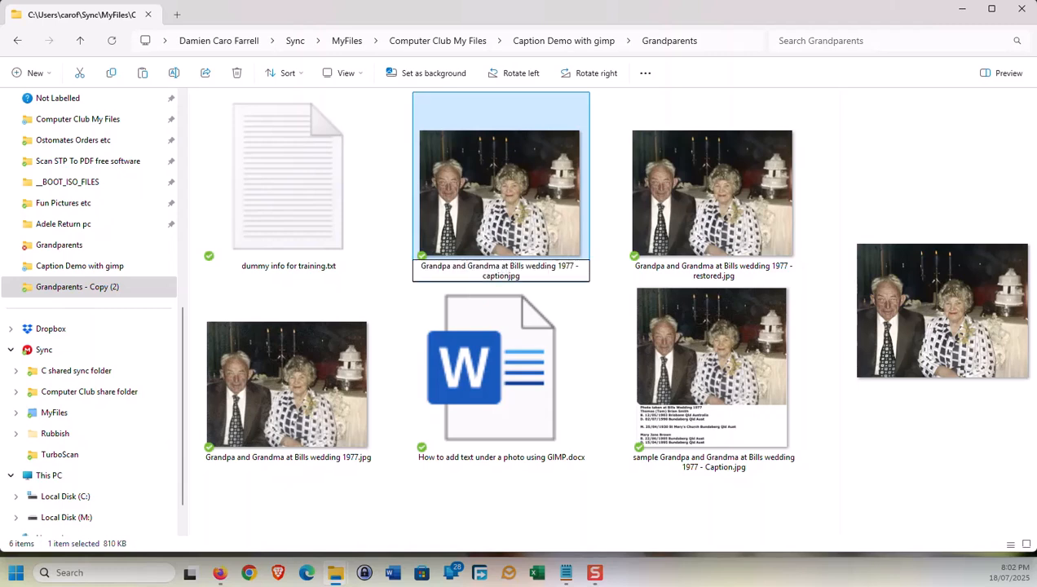
text(/)
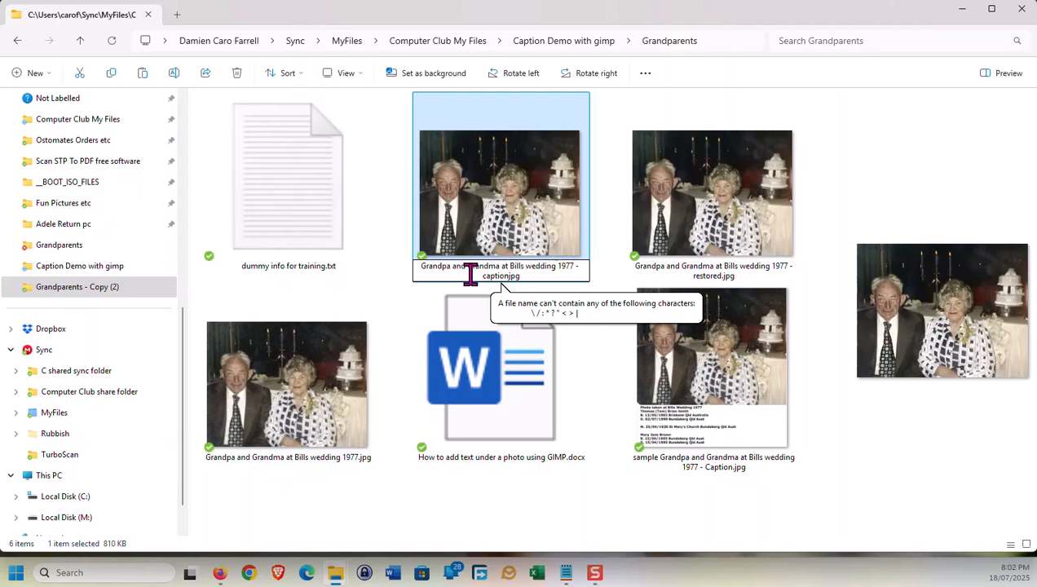
key(Return)
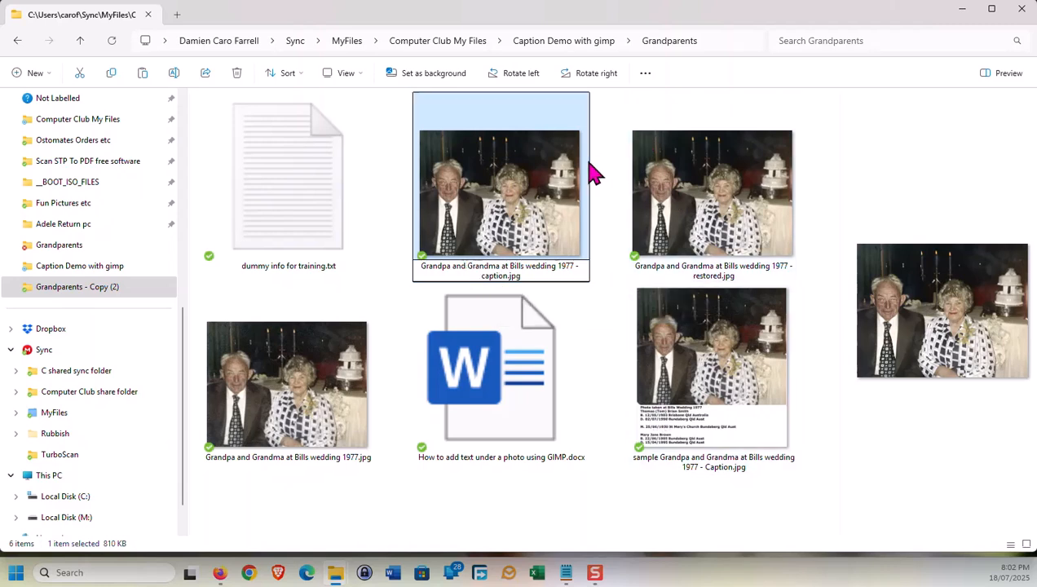
click(407, 221)
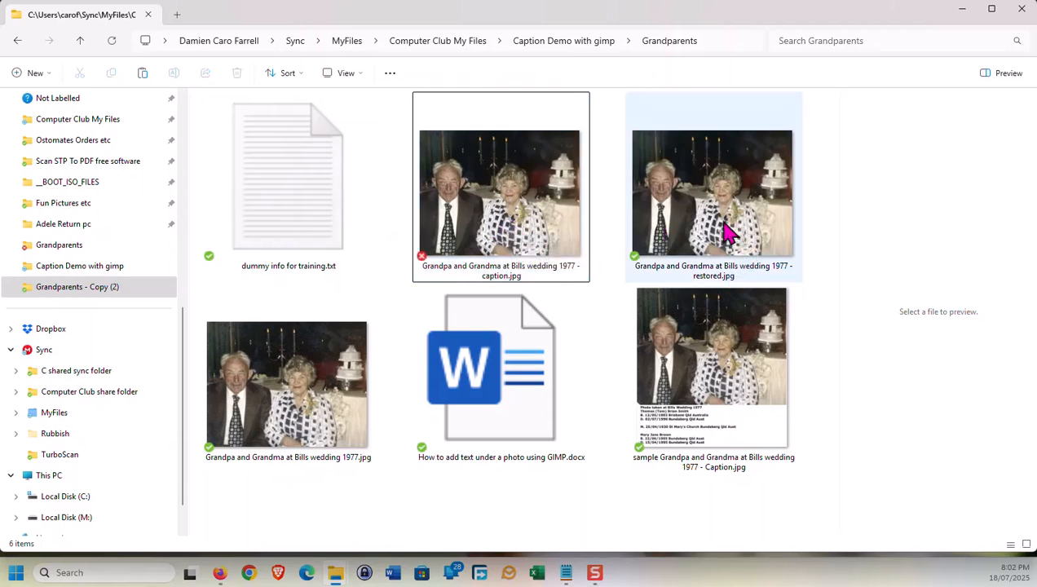
- Open the caption copy of the photo in GIMP and dismiss the welcome dialog
click(501, 221)
right_click(499, 223)
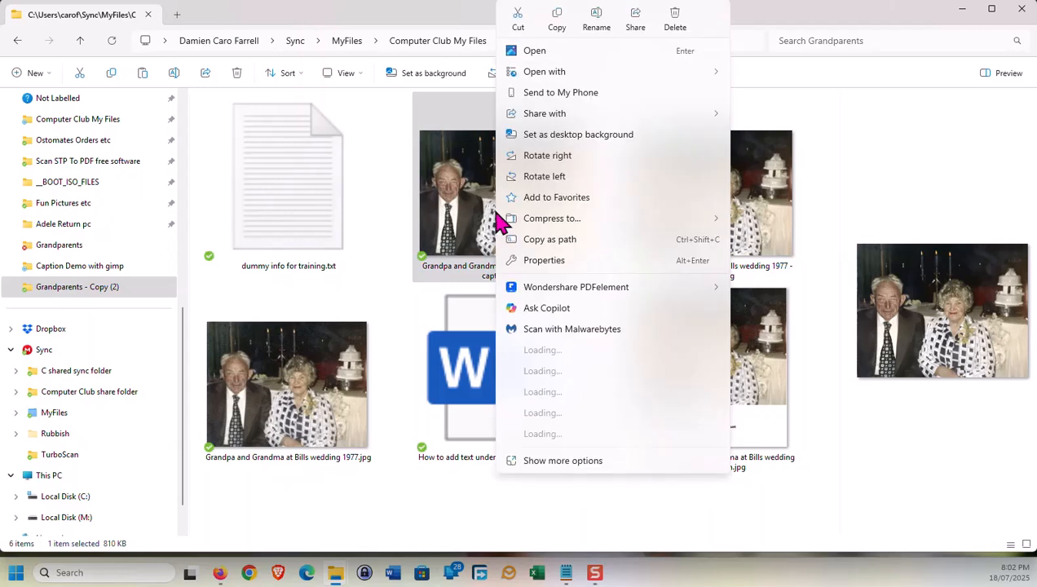
mouse_move(659, 85)
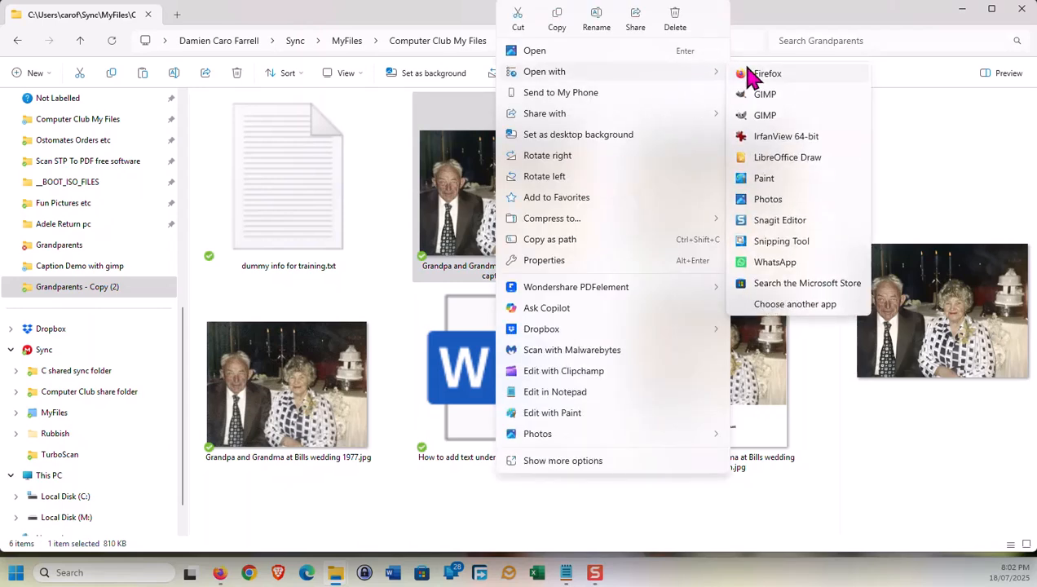
click(764, 116)
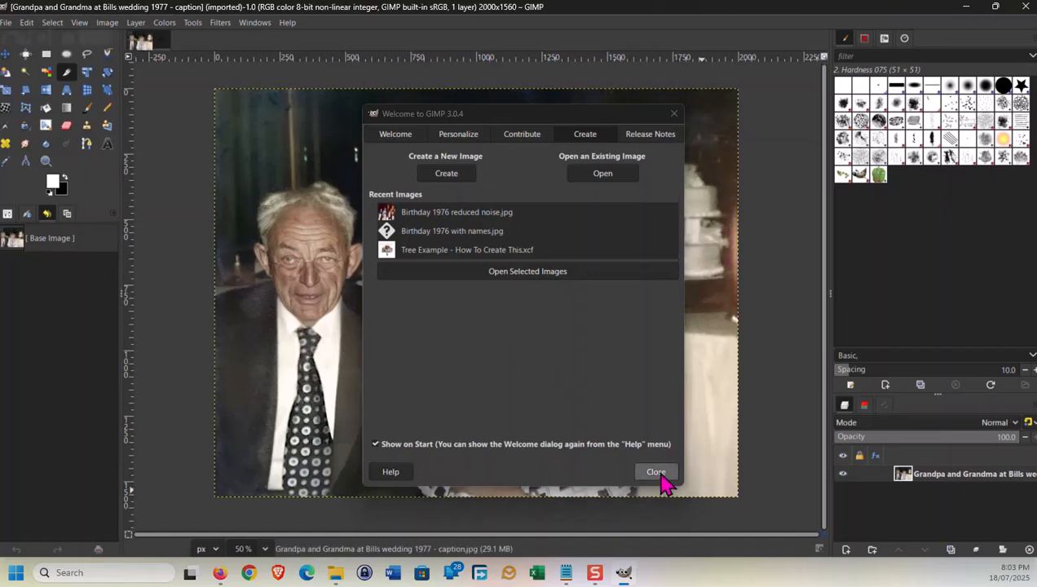
click(656, 473)
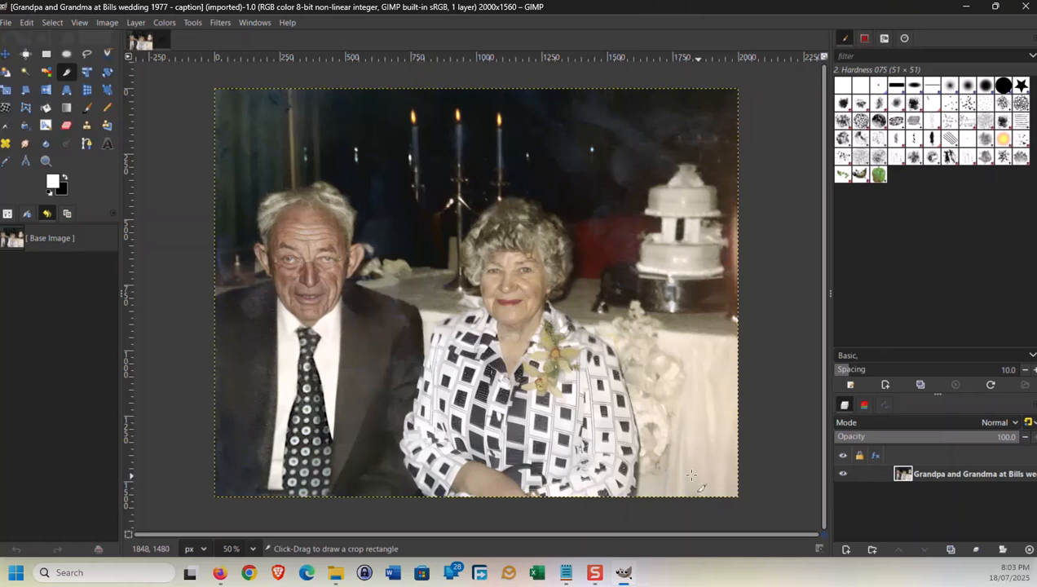
- In the canvas size settings, set the height to 2560 px and place the photo at the canvas top with Y offset 0
click(107, 25)
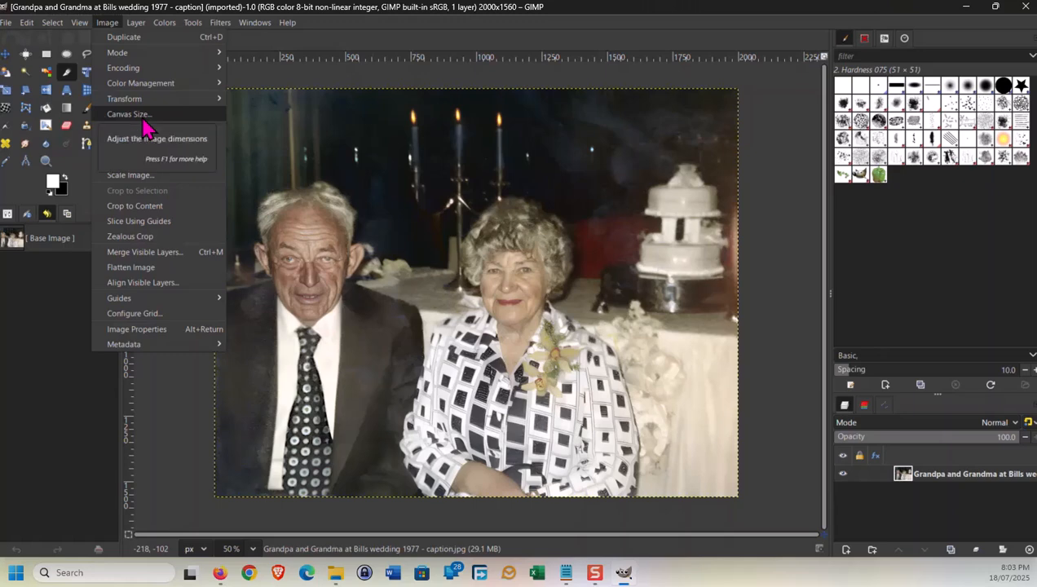
click(145, 118)
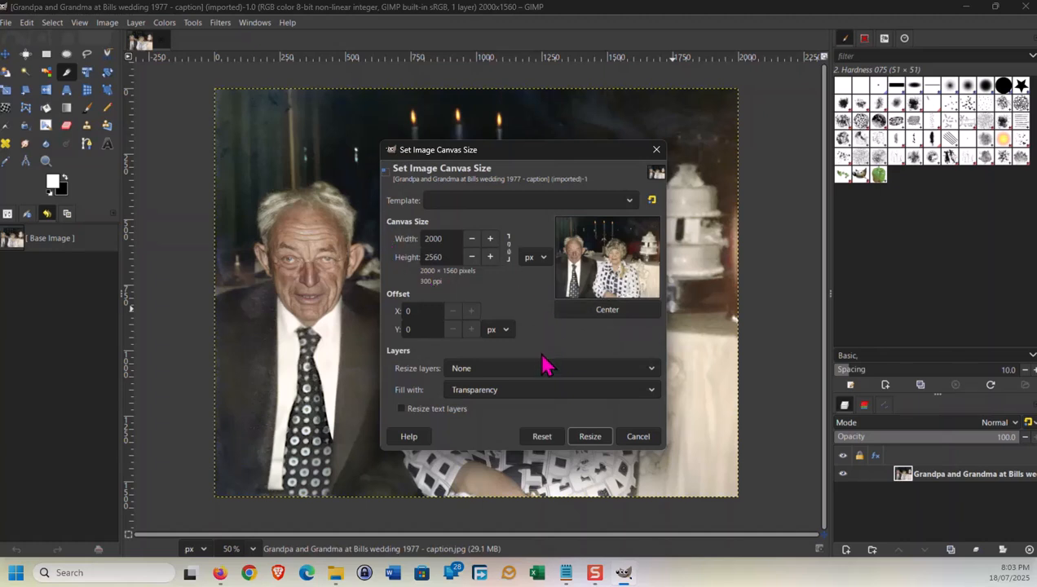
click(451, 238)
mouse_move(606, 259)
mouse_down()
mouse_move(593, 277)
mouse_move(593, 238)
mouse_move(596, 262)
mouse_up()
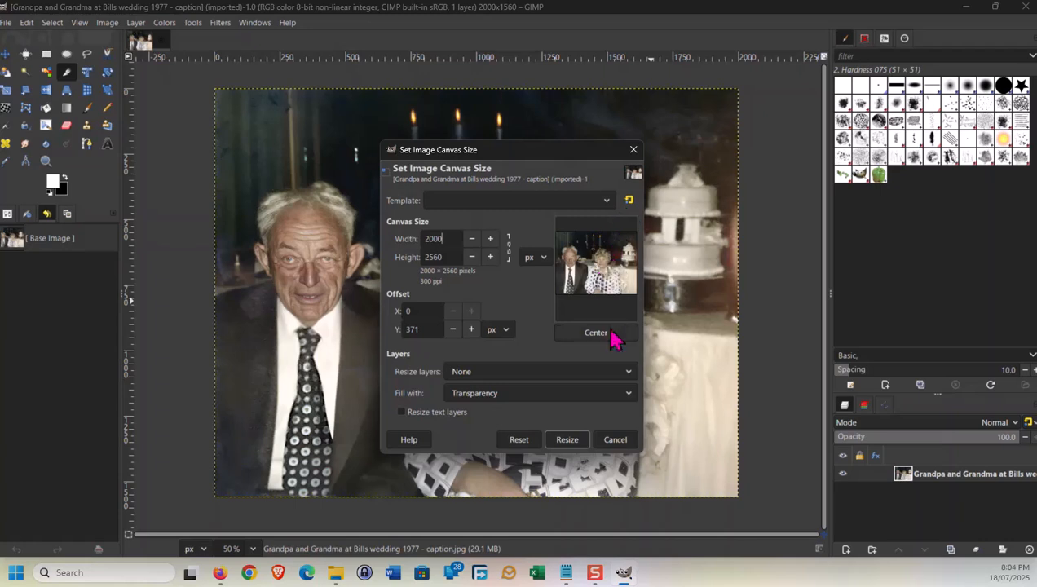
drag(610, 272, 607, 239)
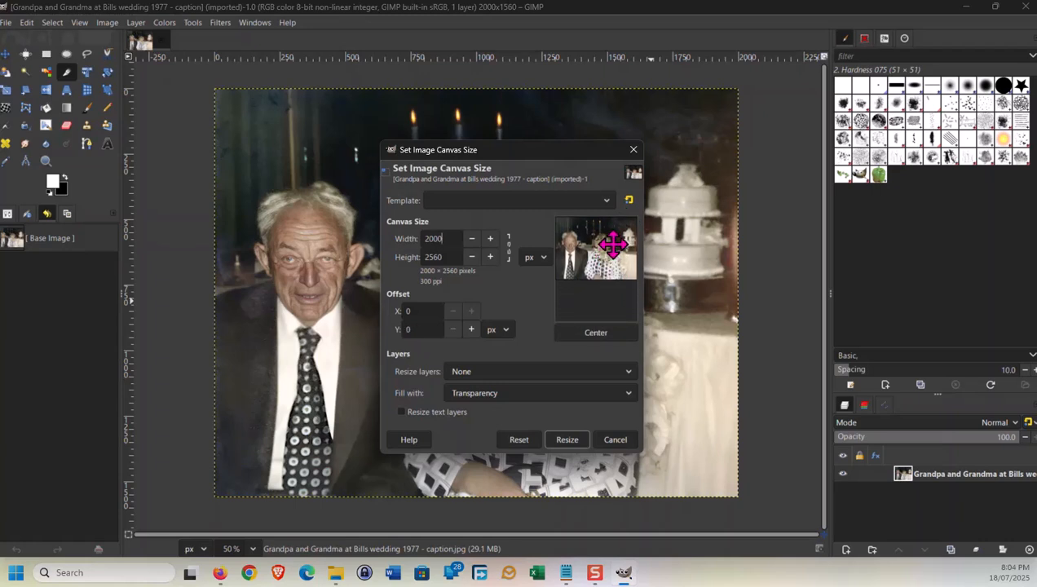
- Set the canvas resize to include all layers with a white fill, and apply it
click(629, 378)
click(477, 391)
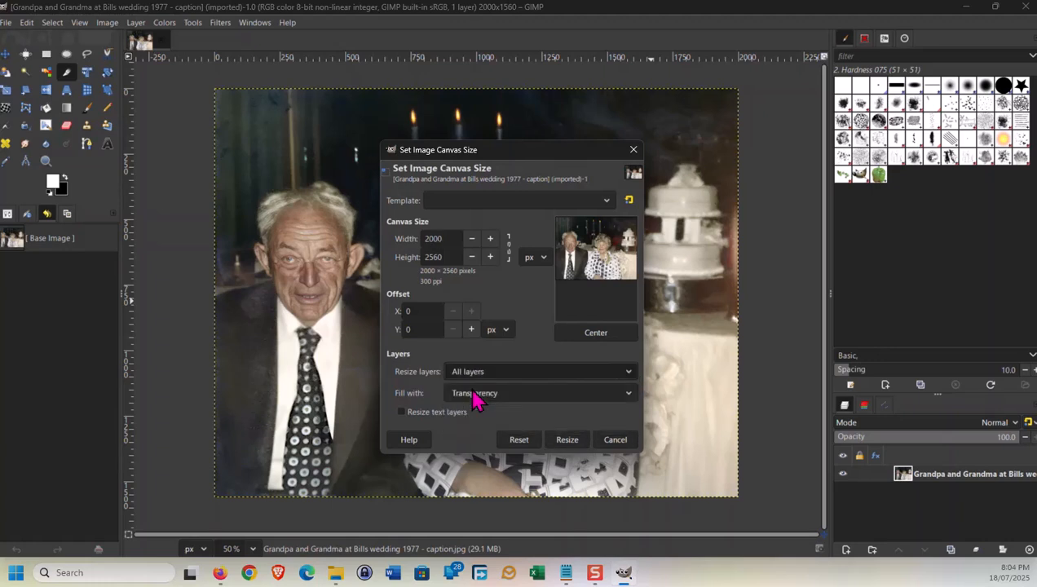
click(523, 395)
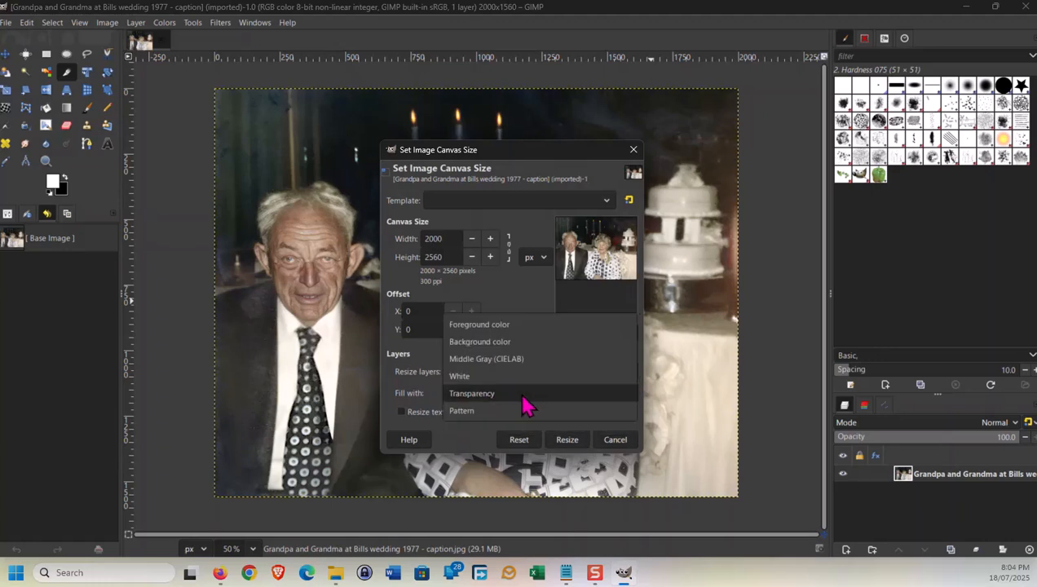
click(523, 396)
click(523, 397)
click(477, 376)
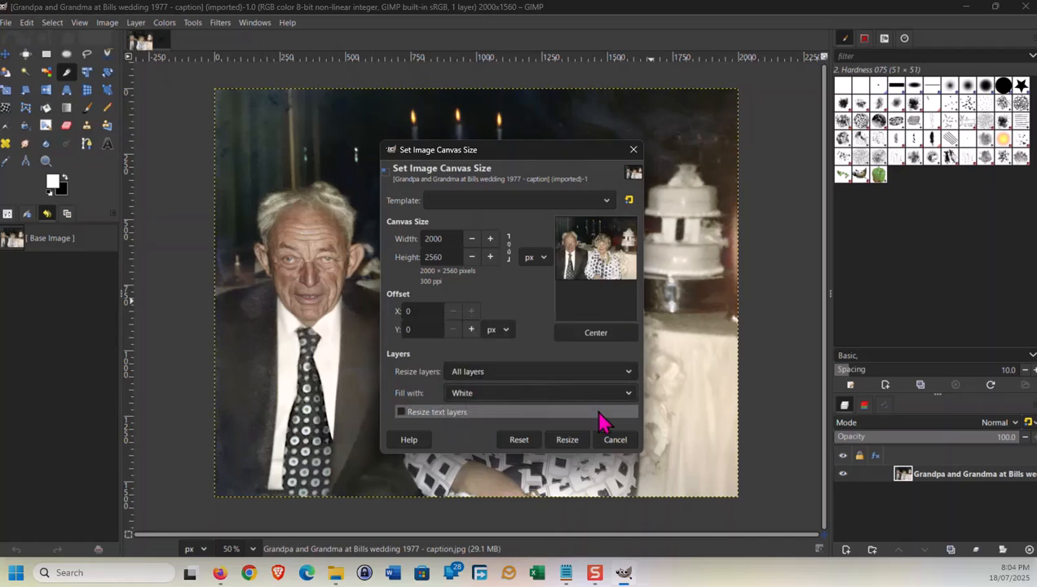
click(565, 439)
- Draw a text box across nearly the full width of the white area beneath the photo and enter the man's first name
scroll(569, 295, down, 2)
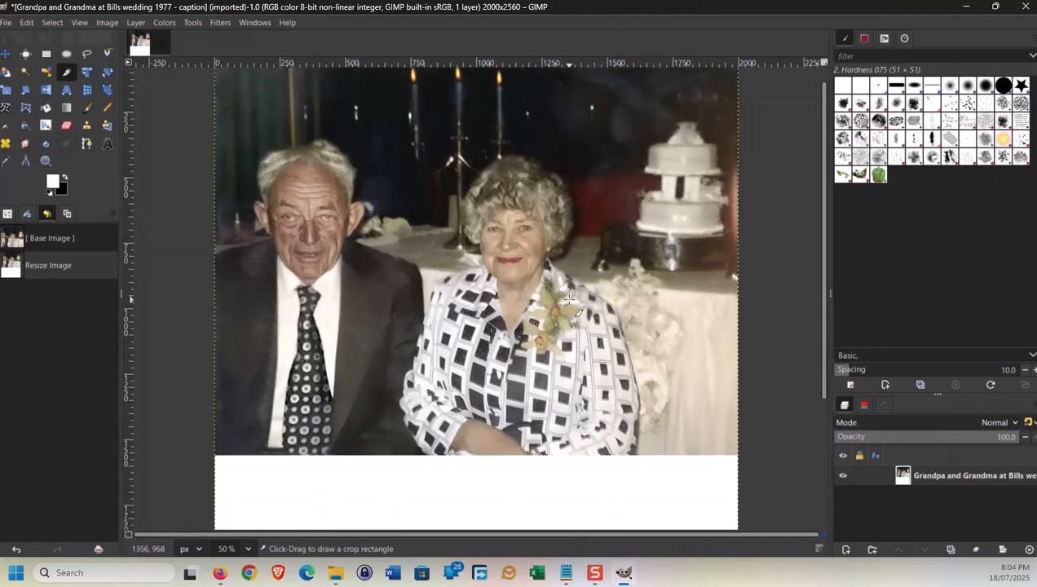
scroll(571, 302, down, 2)
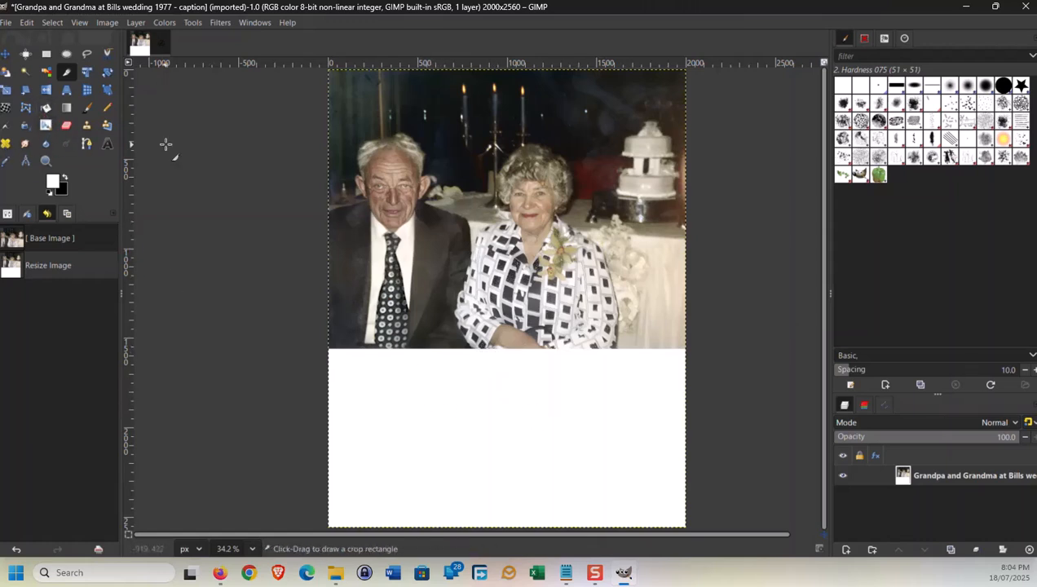
click(107, 145)
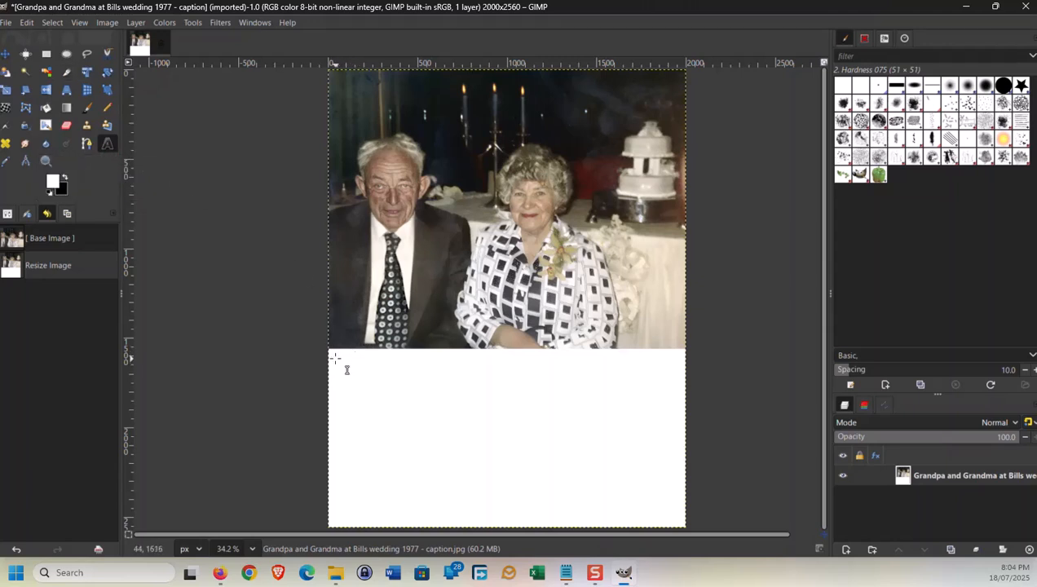
drag(337, 356, 675, 495)
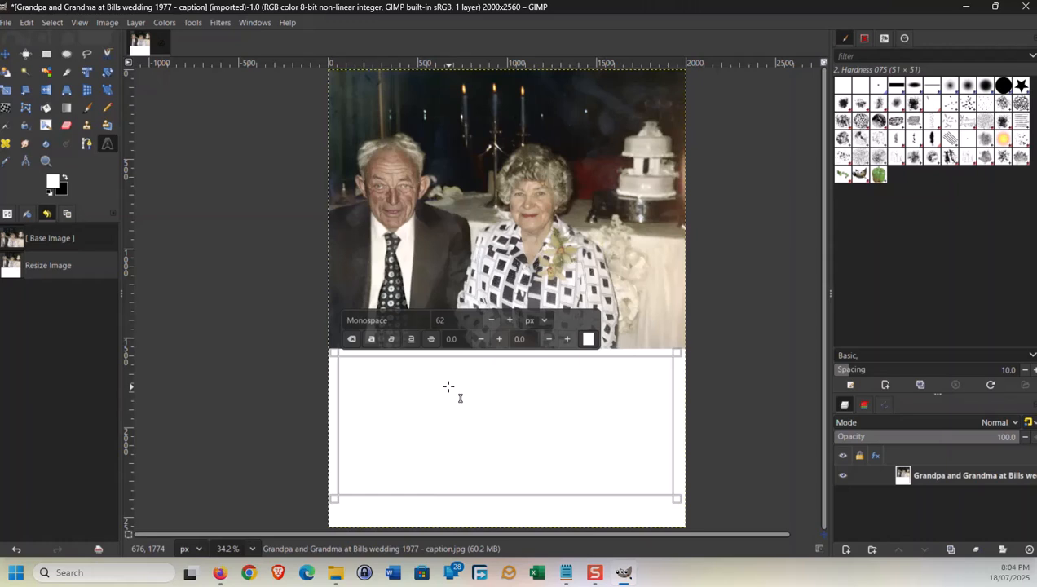
text(Tom)
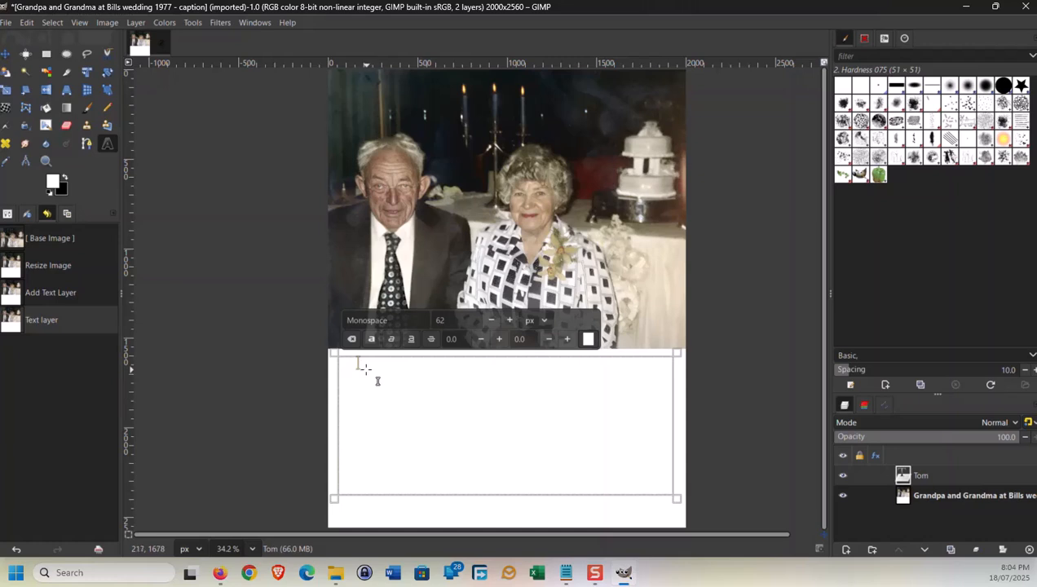
- Change the color of the first name in the caption to black
drag(375, 377, 340, 377)
click(588, 340)
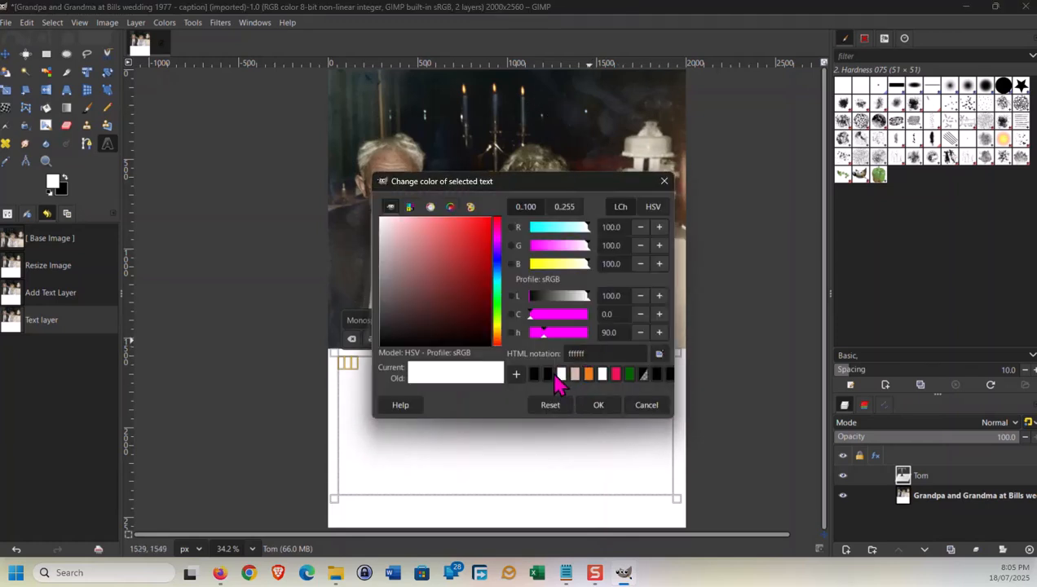
click(547, 373)
click(597, 404)
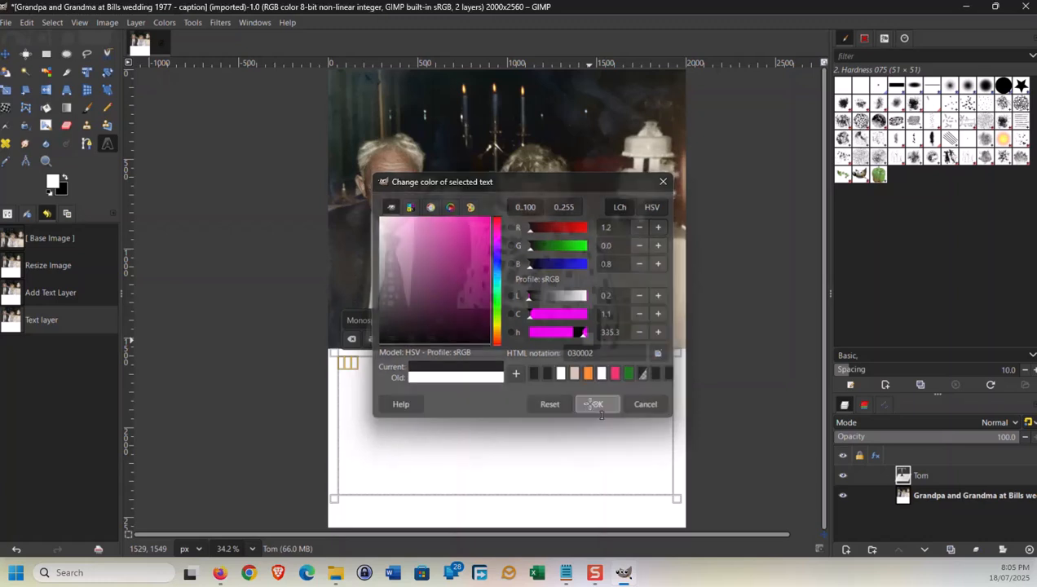
- Complete the caption's first line with the couple's names, "at", the groom's name and "Wedding 1977", and start a new line
click(372, 376)
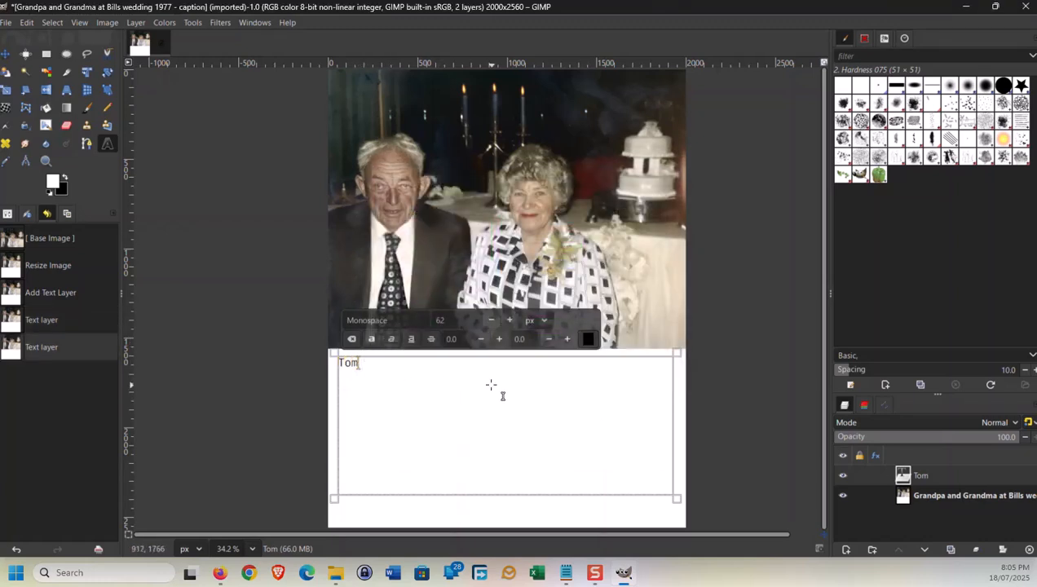
text(an)
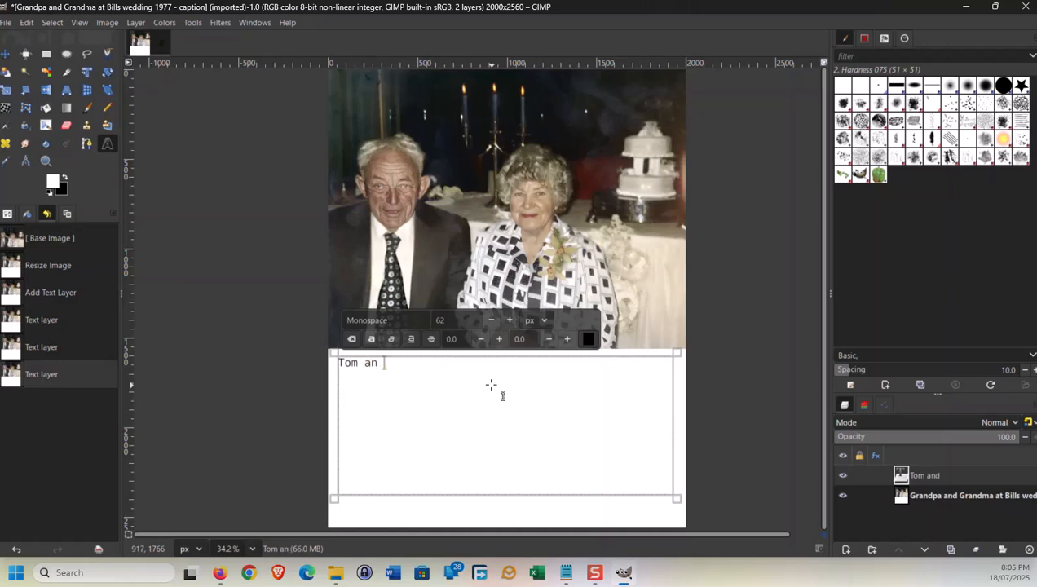
text(d Ma)
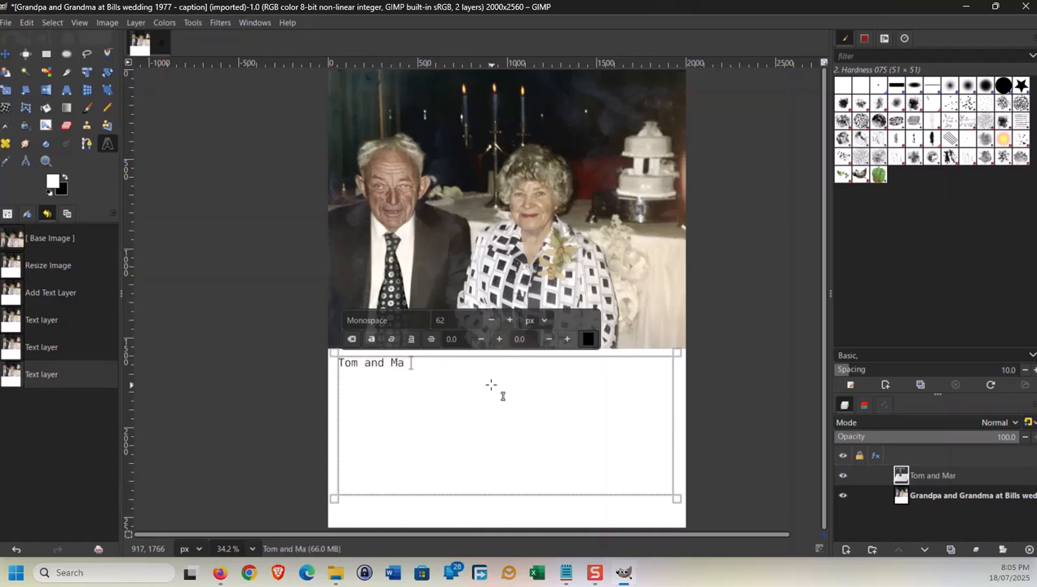
text(ry Smith at)
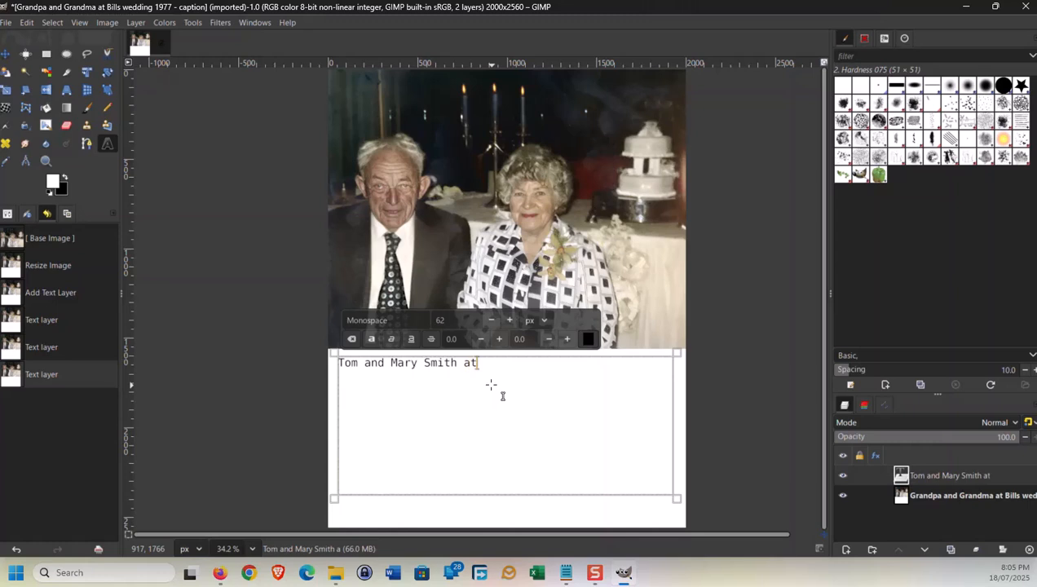
text( Bill Smith's Wedding 1977)
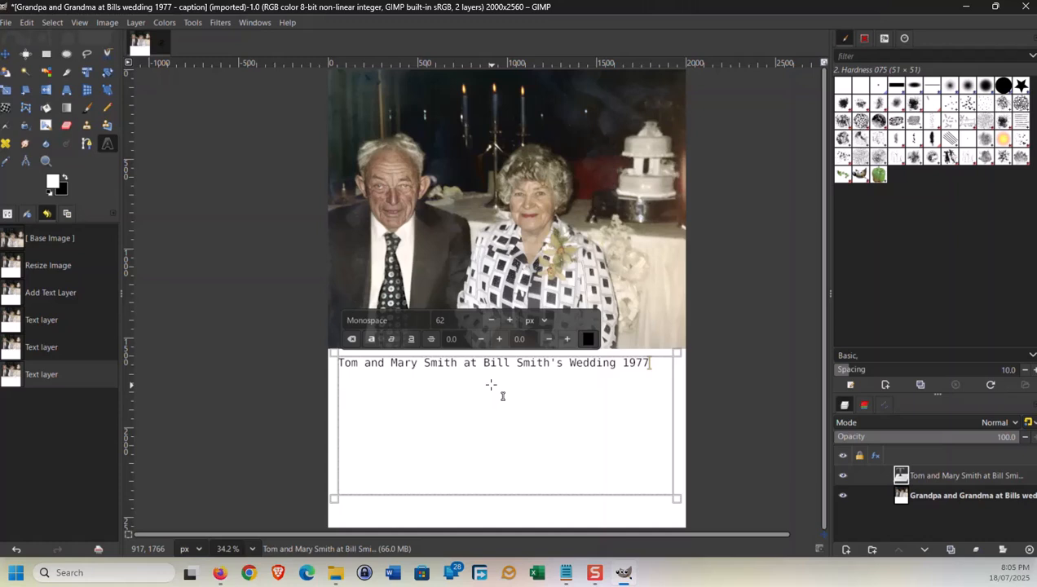
key(Return)
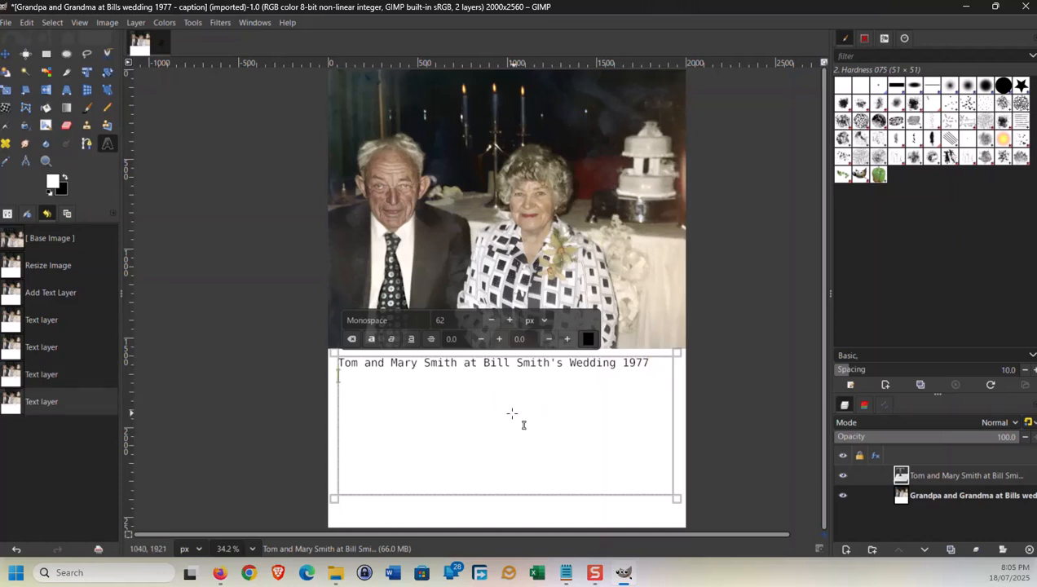
- Switch to Notepad and copy the couple's details in "dummy info for training.txt", from the first birth line through the last death line
click(568, 579)
double_click(335, 278)
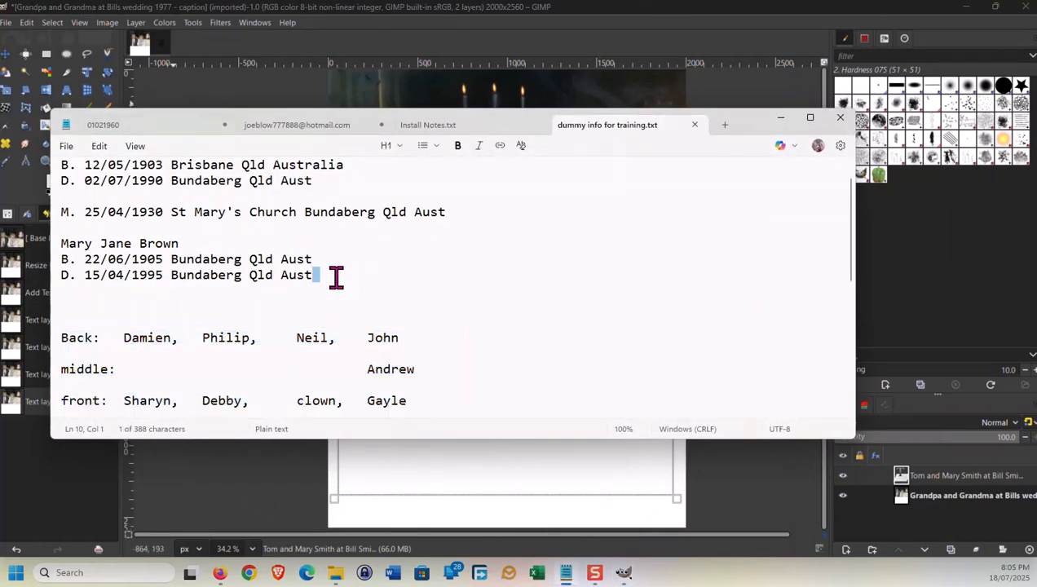
drag(336, 277, 26, 159)
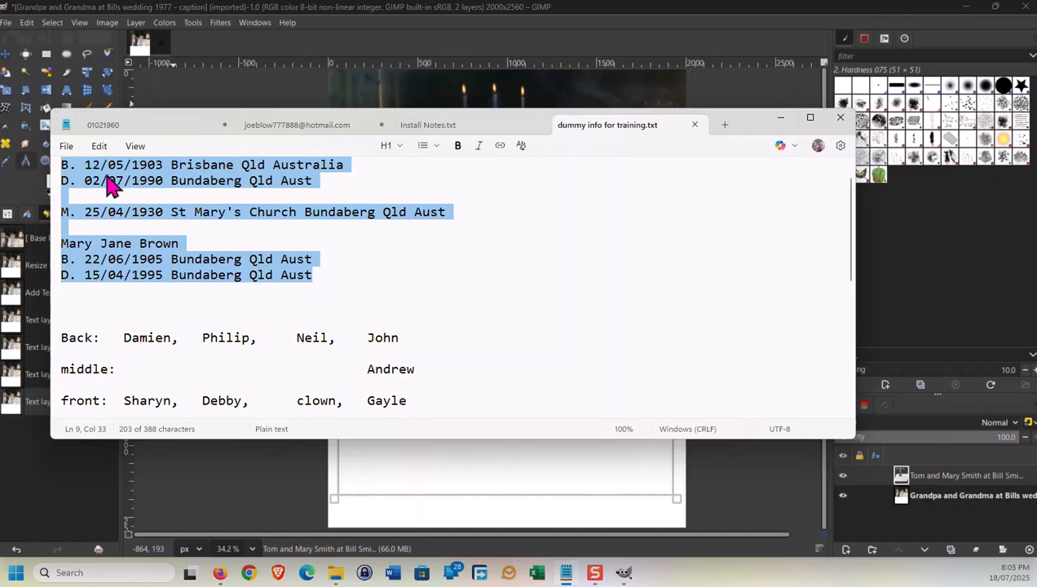
right_click(138, 167)
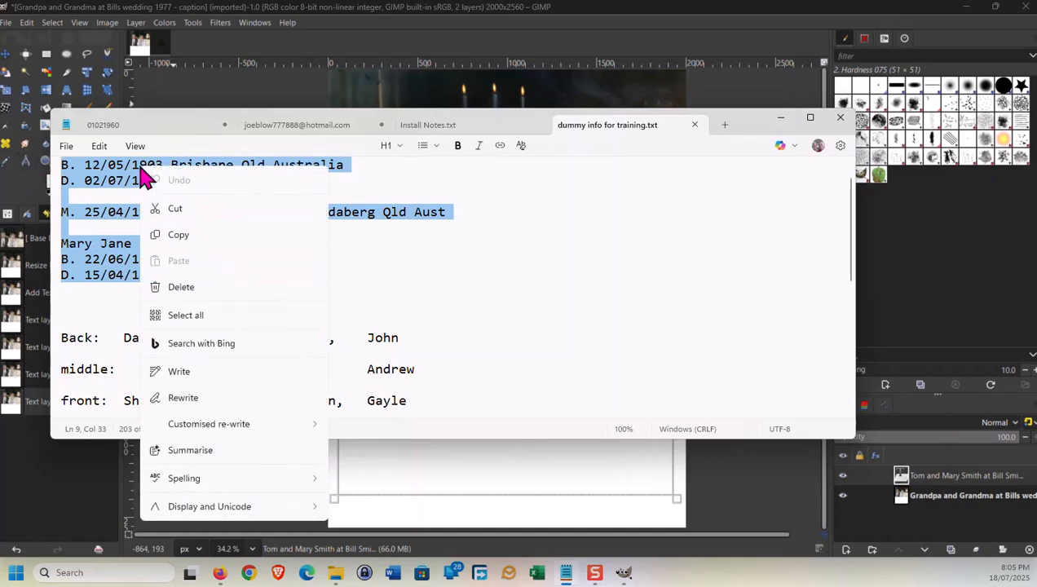
click(178, 236)
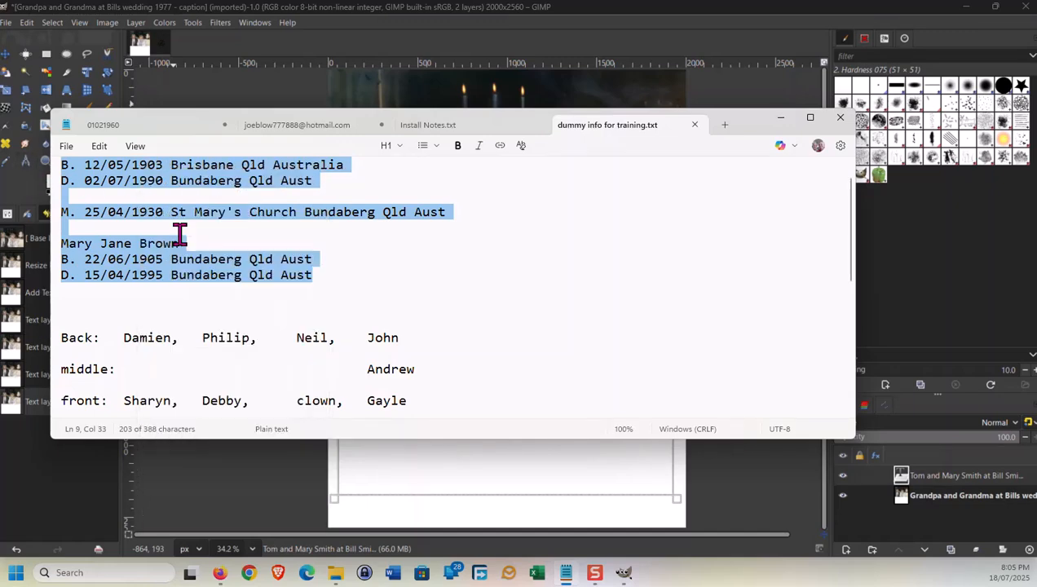
- Return to GIMP and paste the copied family details beneath the caption's first line
click(488, 450)
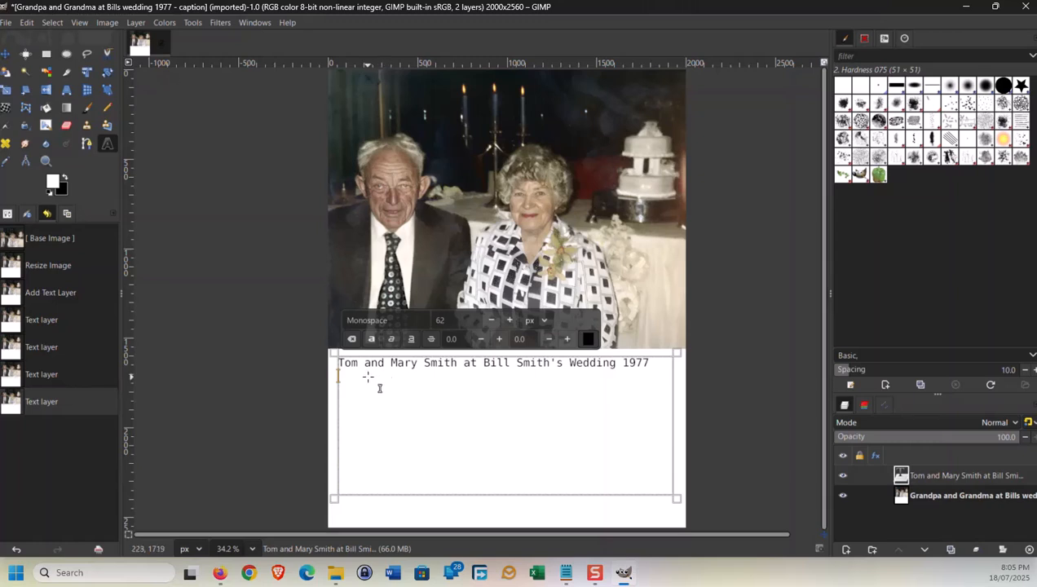
right_click(376, 387)
click(377, 207)
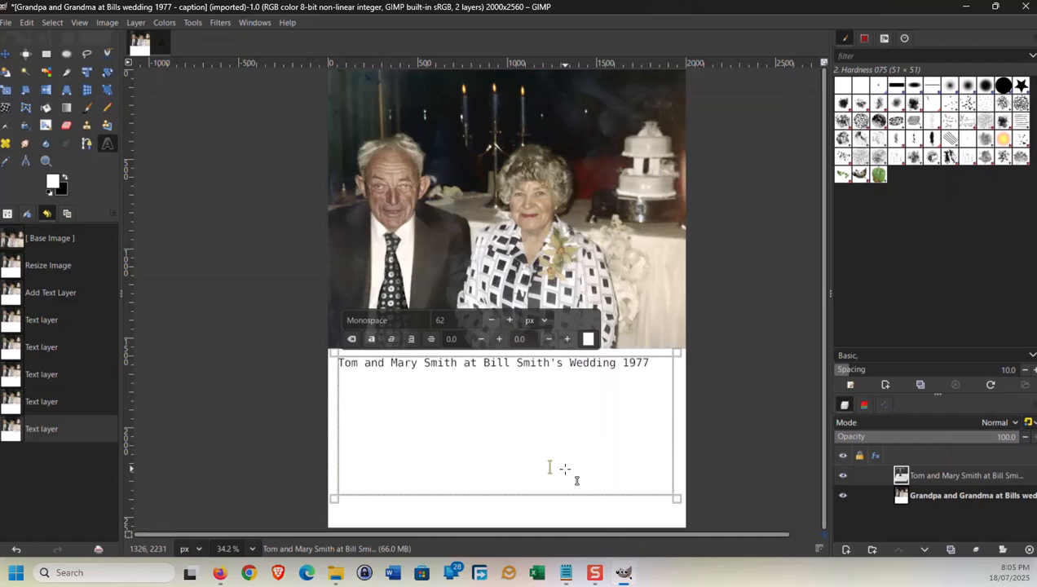
- Set the color of all the pasted detail lines to black (000000)
drag(538, 471, 296, 377)
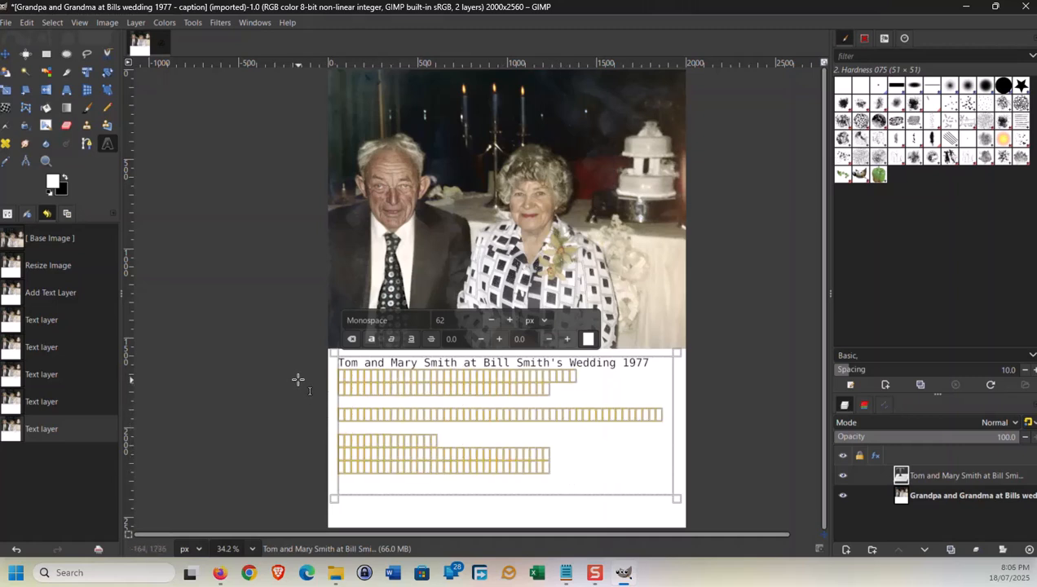
click(588, 338)
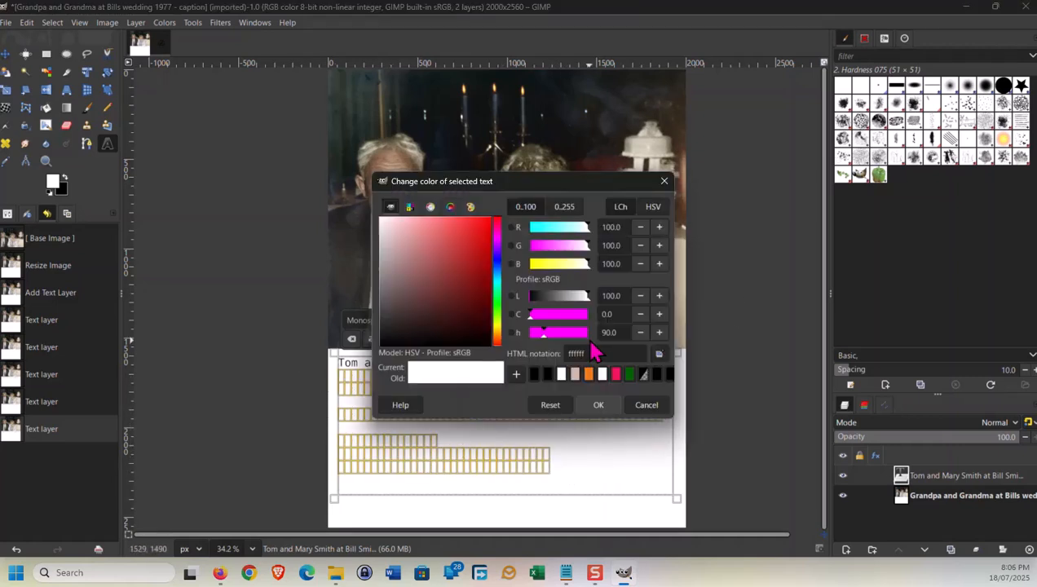
click(548, 375)
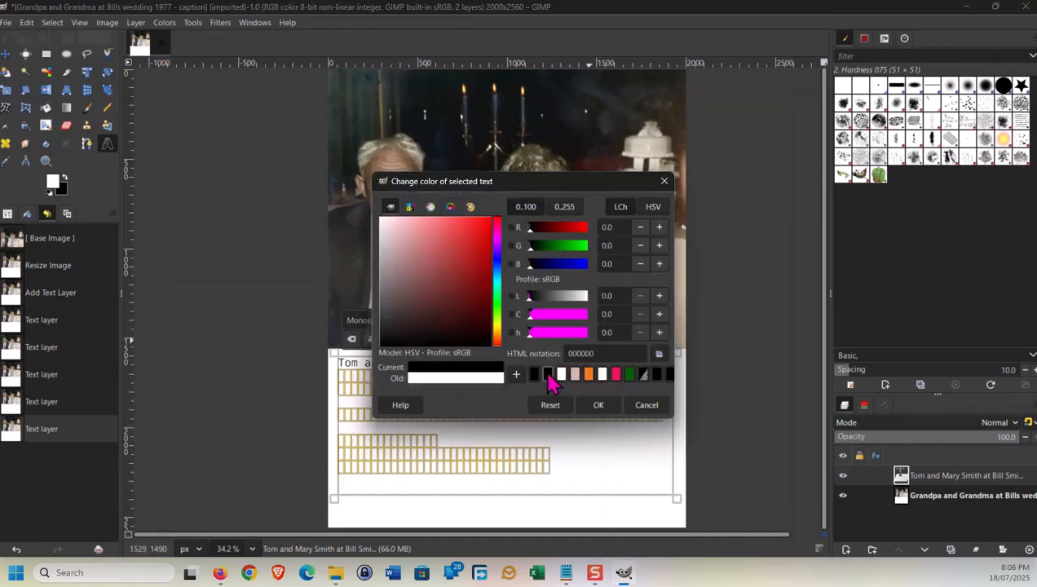
click(598, 404)
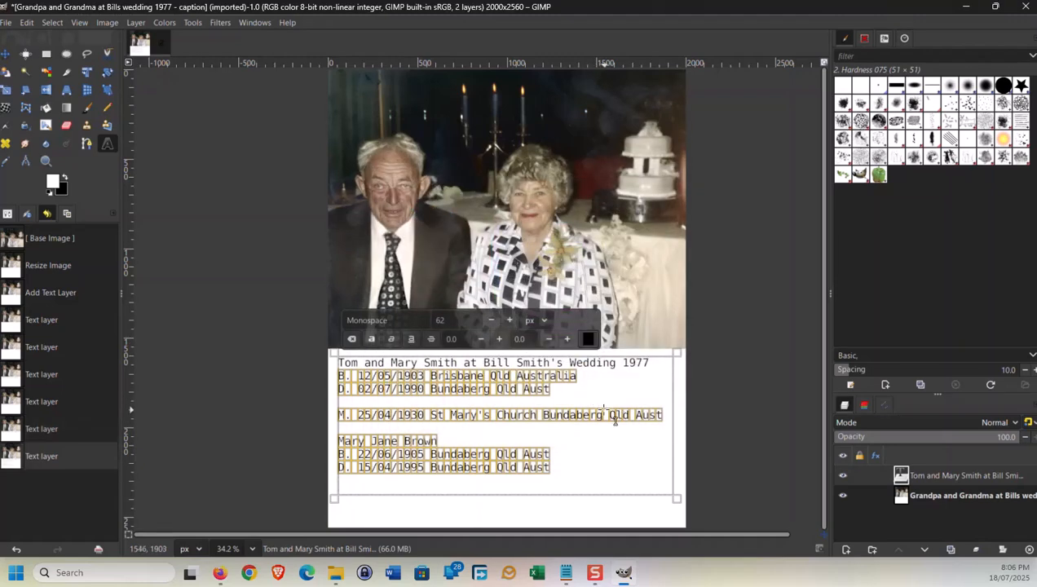
- Insert a blank line between the caption's first line and the man's birth details
click(622, 393)
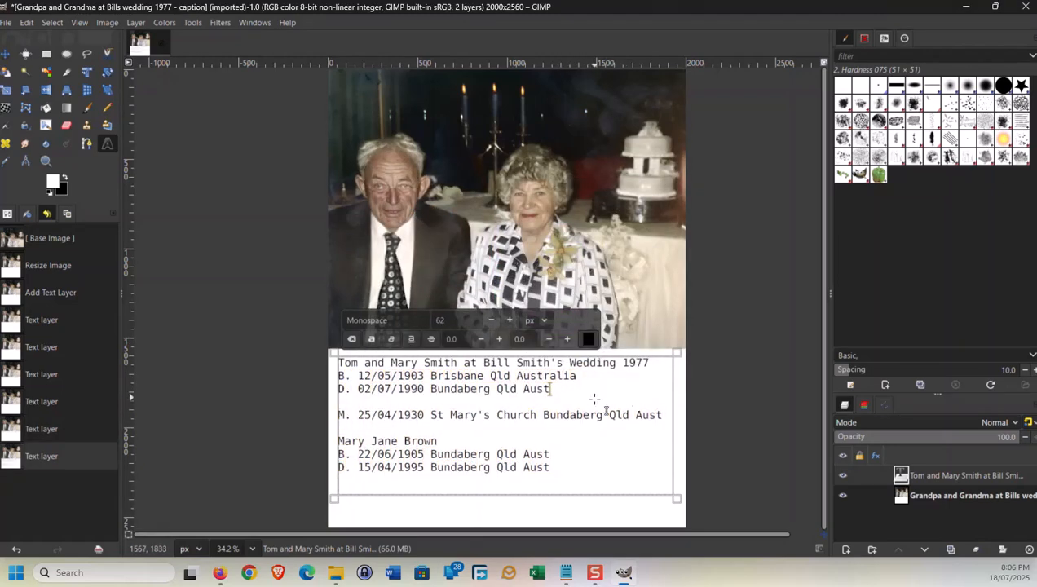
click(339, 375)
key(Return)
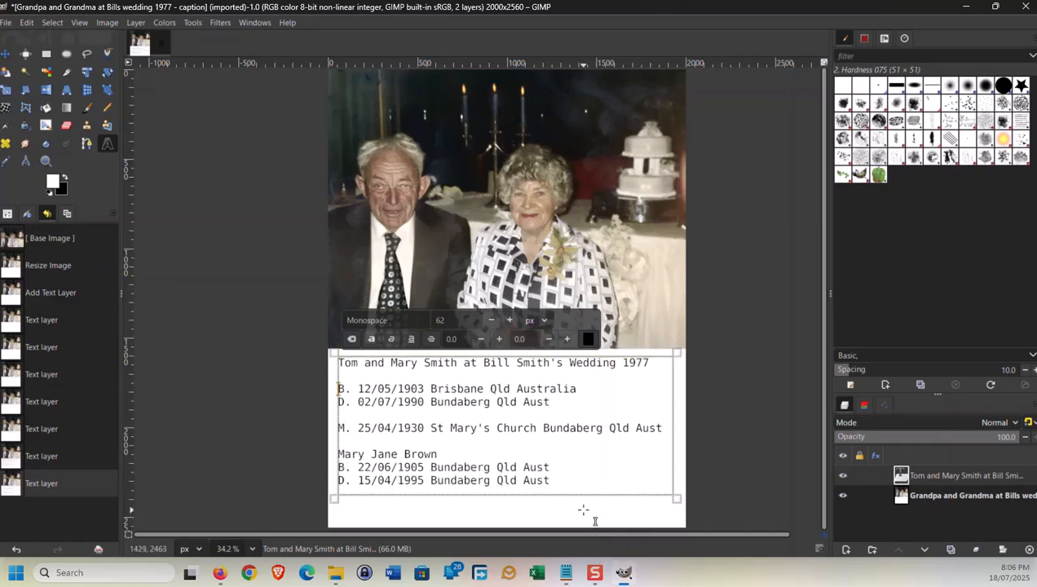
- Make the entire caption text bold
drag(579, 479, 283, 346)
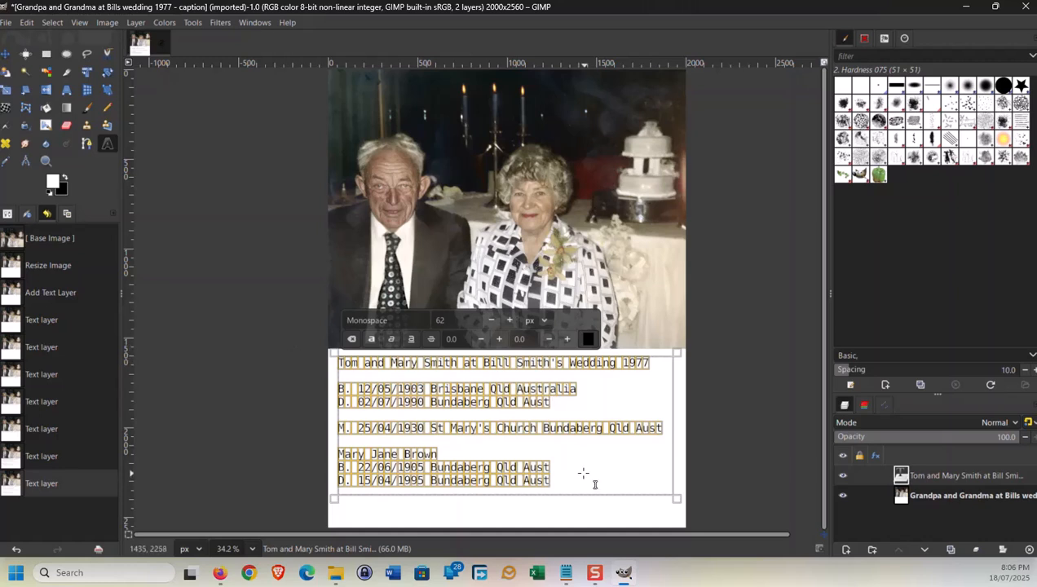
click(563, 490)
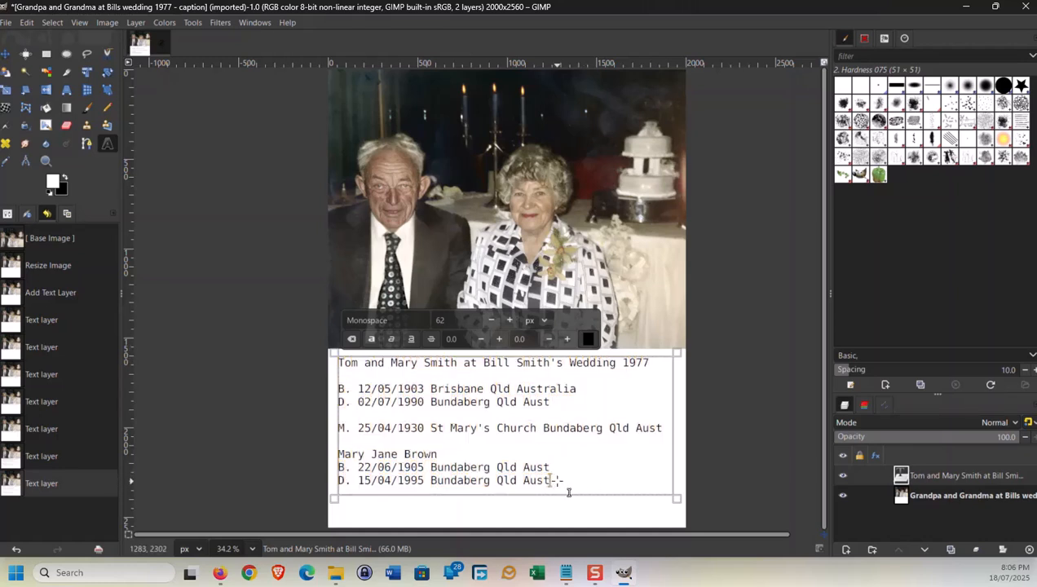
drag(563, 491, 322, 340)
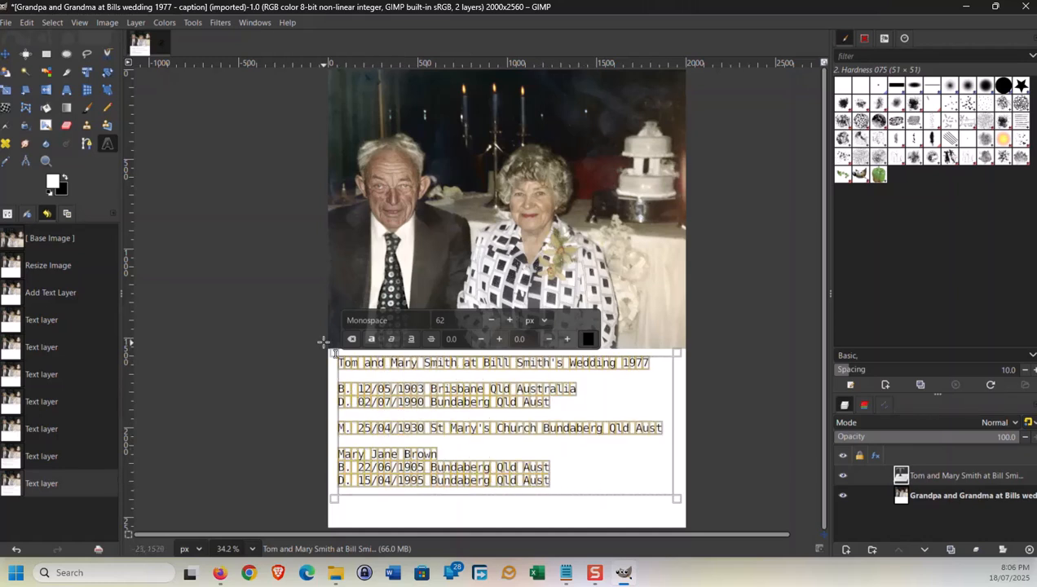
click(374, 346)
click(639, 518)
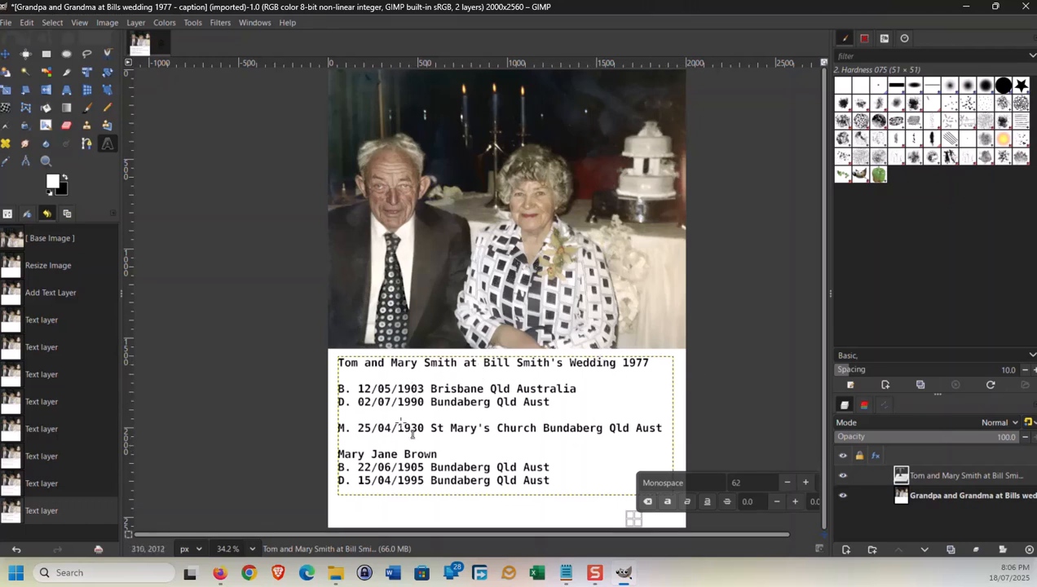
- Switch to Notepad and copy the line with the man's full name from the start of "dummy info for training.txt"
click(405, 374)
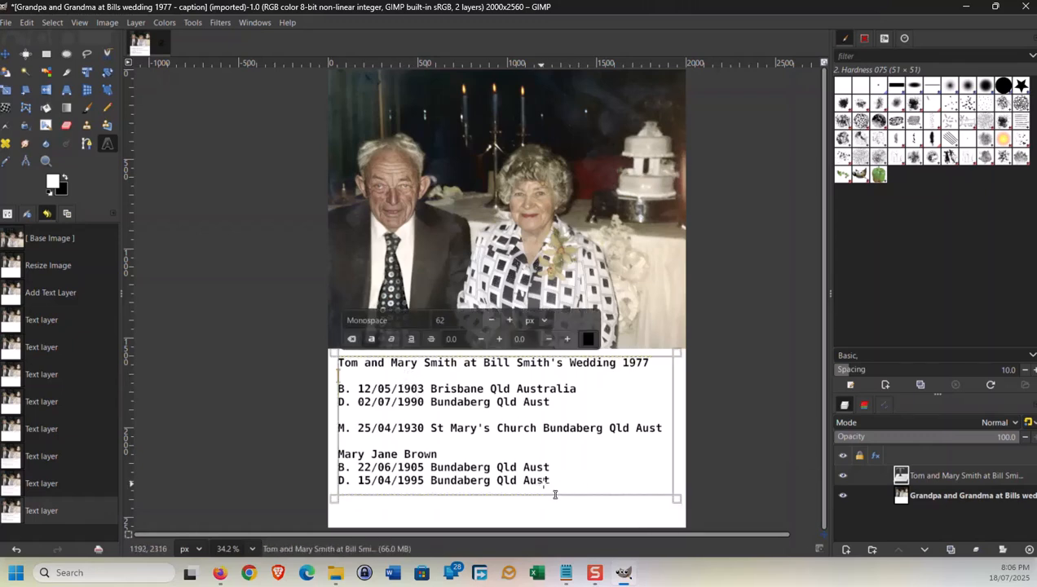
click(566, 572)
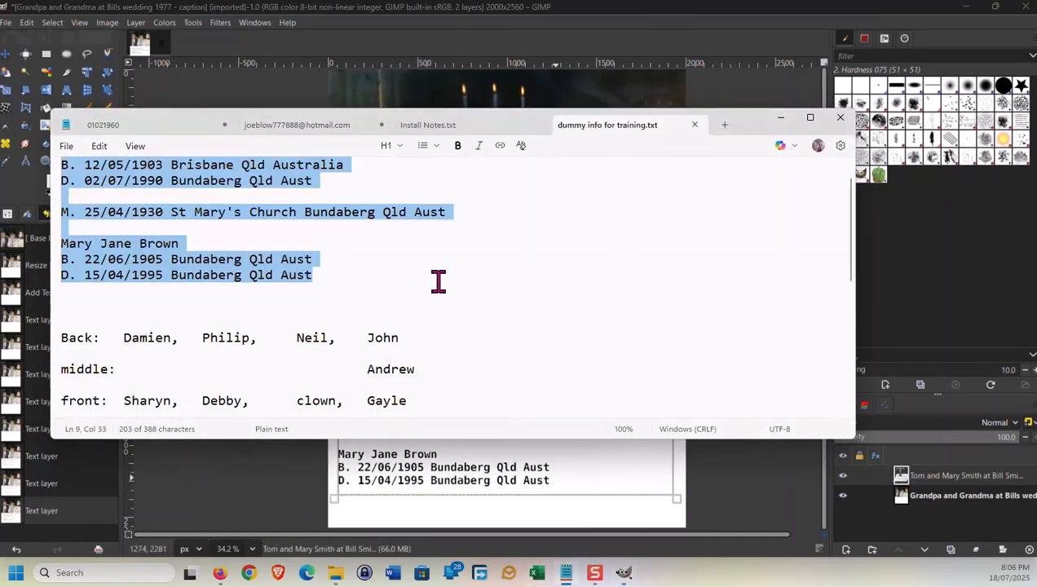
scroll(438, 280, up, 1)
drag(259, 174, 33, 169)
right_click(88, 181)
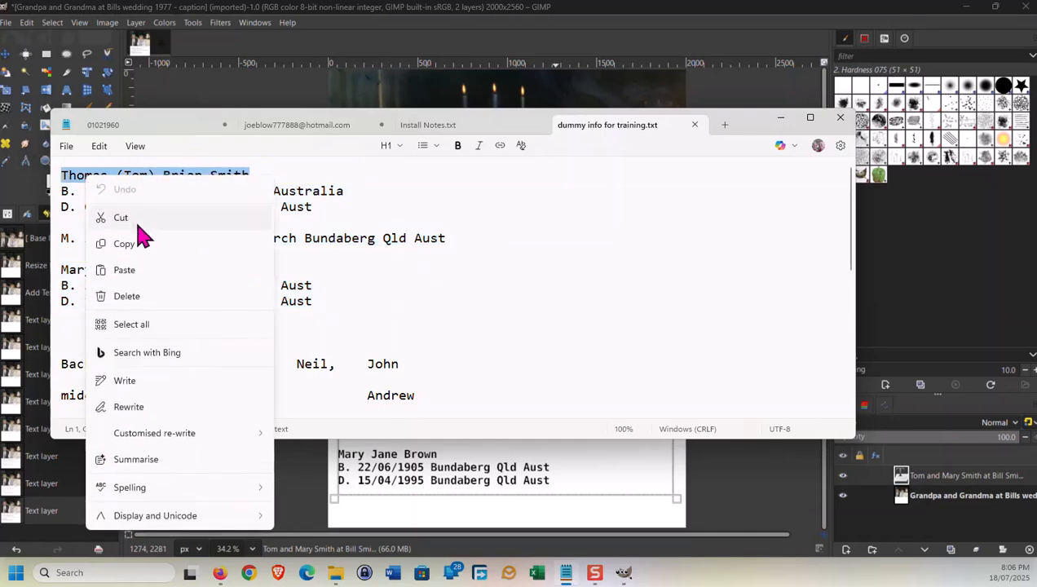
click(124, 244)
- Switch back to GIMP and paste the man's full name on its own line directly above his birth details
click(603, 465)
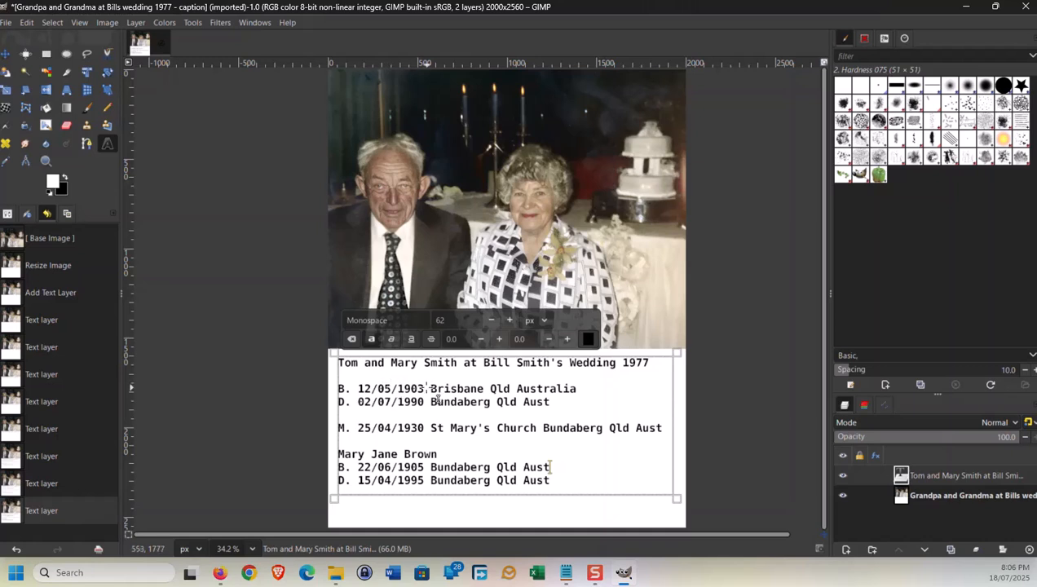
key(Return)
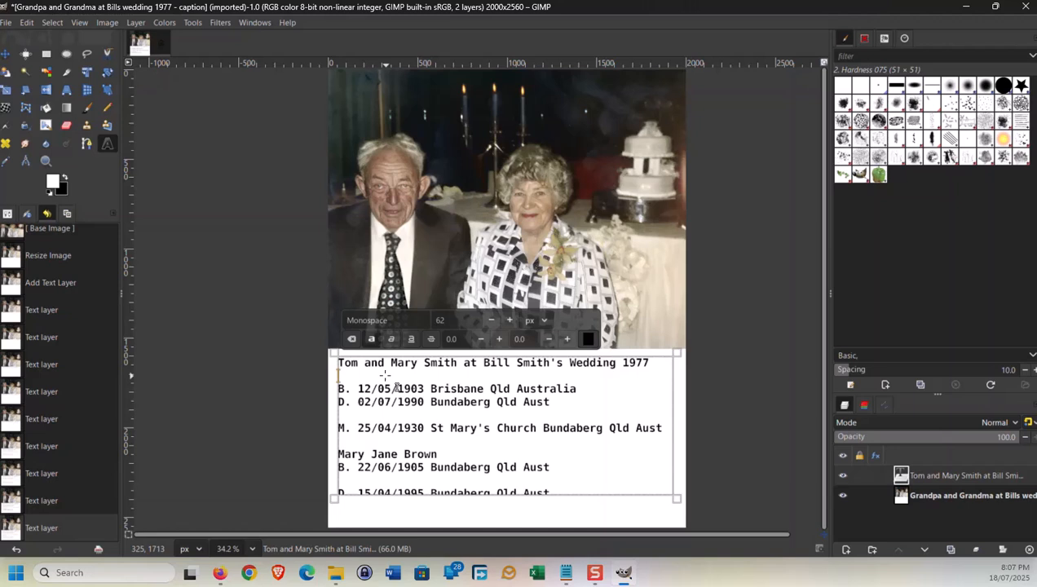
key(Return)
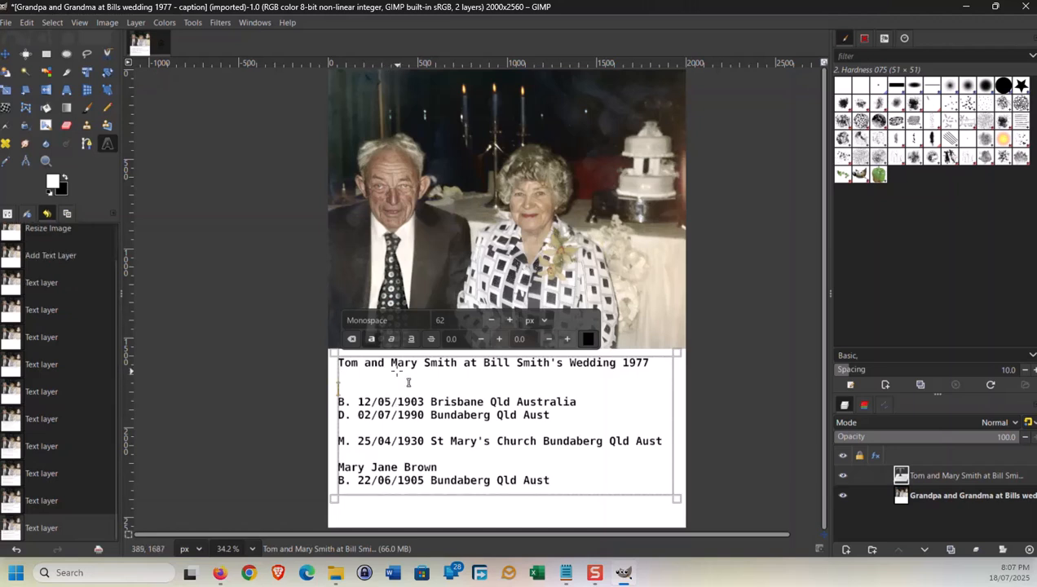
right_click(401, 399)
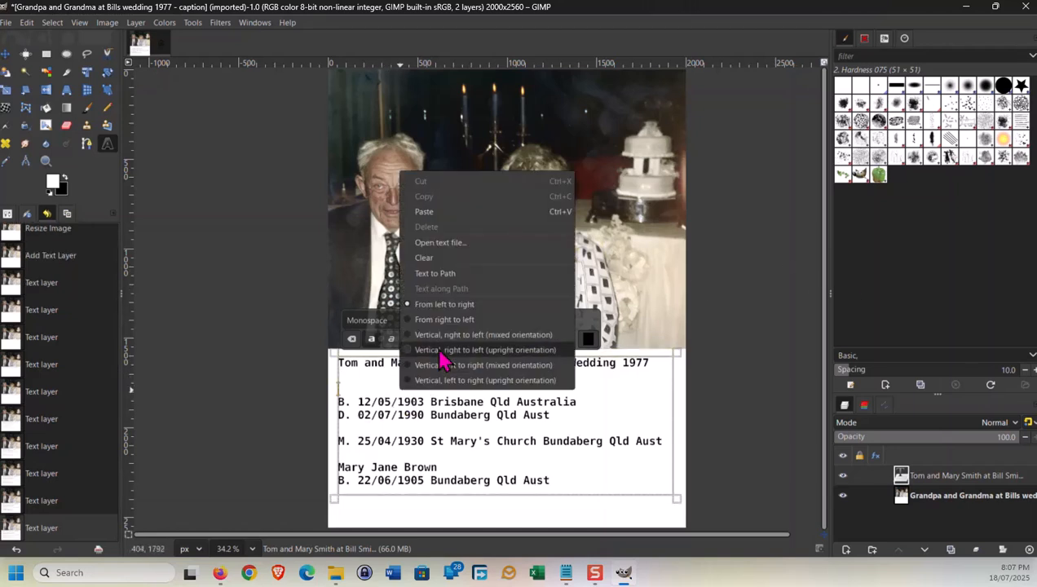
click(453, 222)
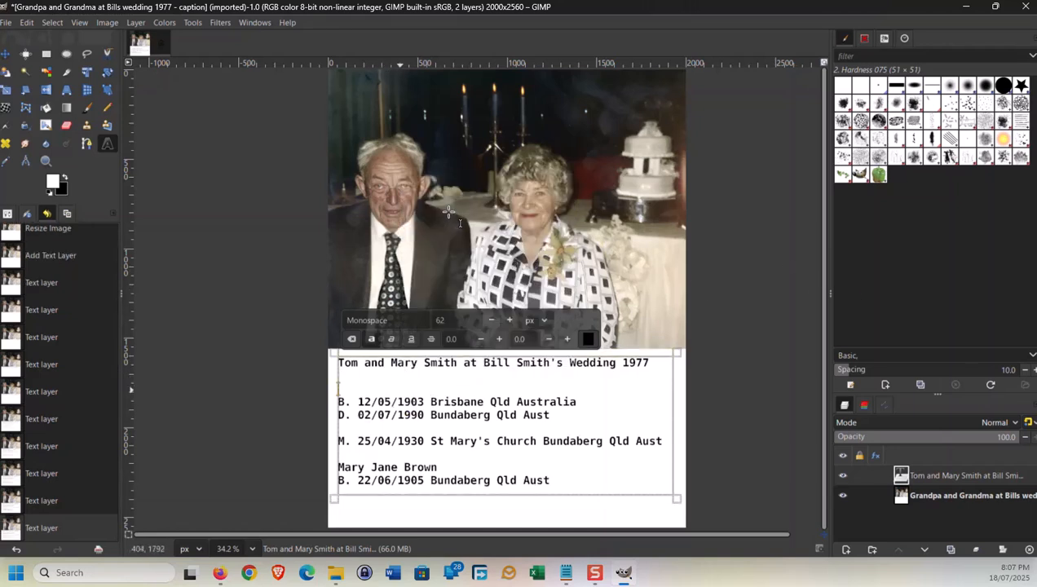
click(617, 415)
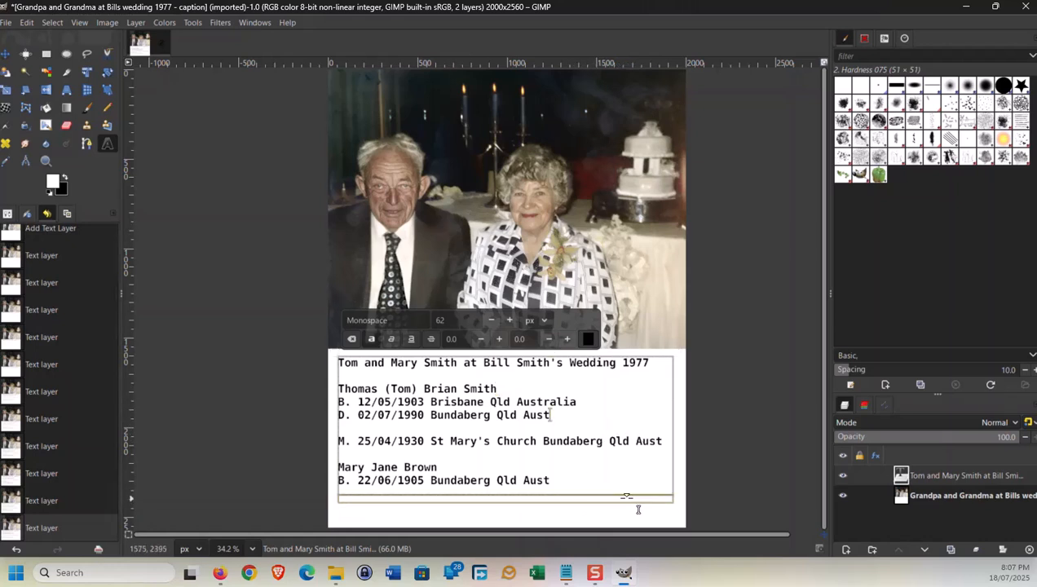
- Extend the caption's text box down to the image's bottom edge and remove the blank line above the woman's death details
drag(685, 506, 693, 538)
click(665, 492)
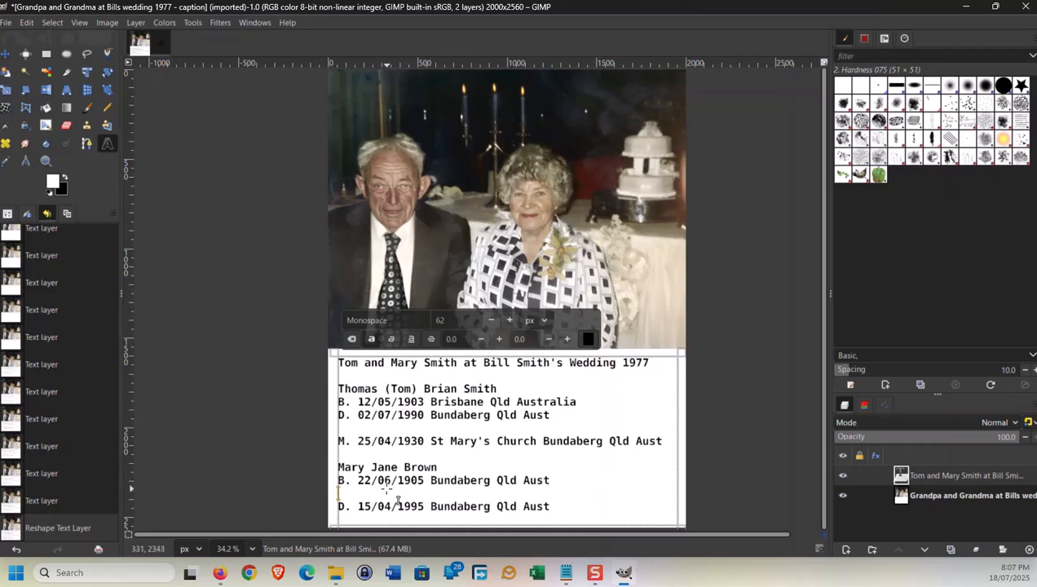
key(Delete)
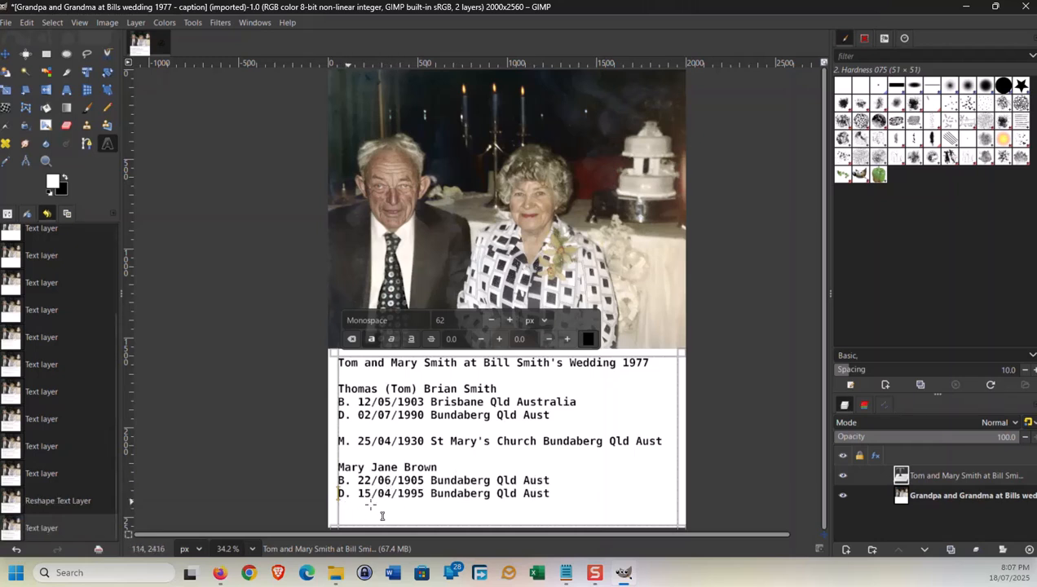
click(583, 490)
click(741, 442)
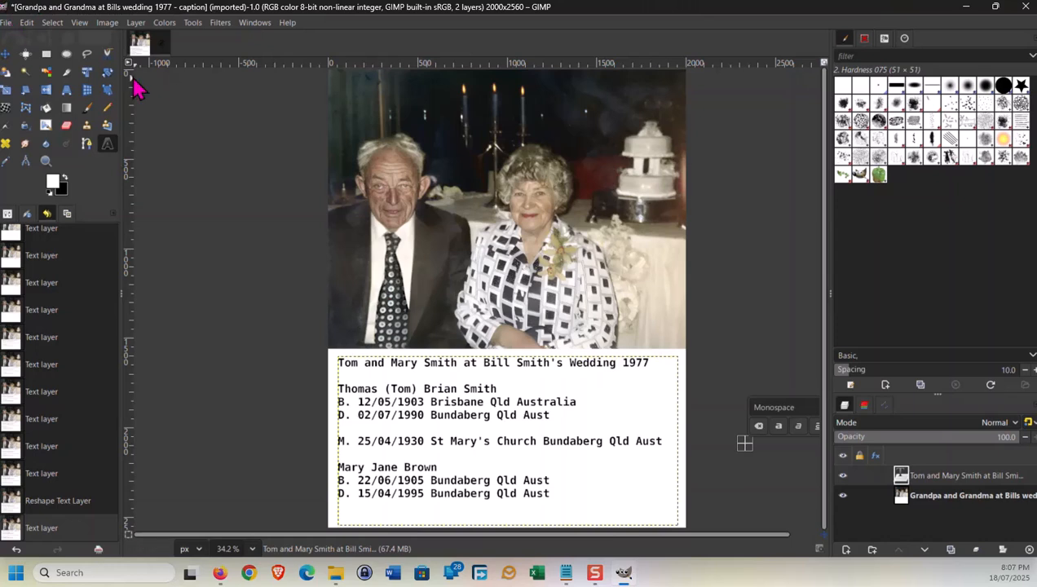
click(57, 23)
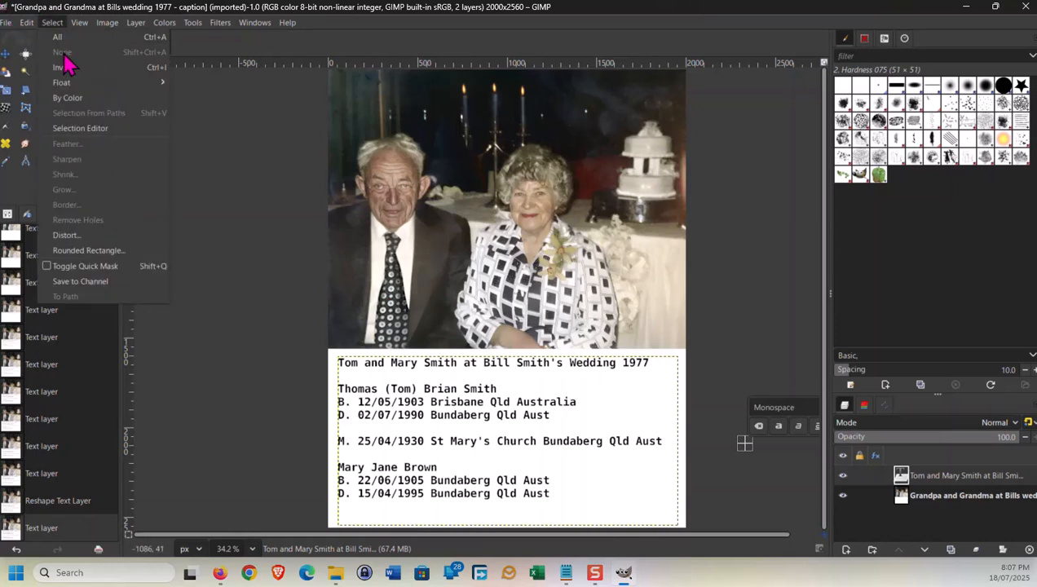
click(586, 486)
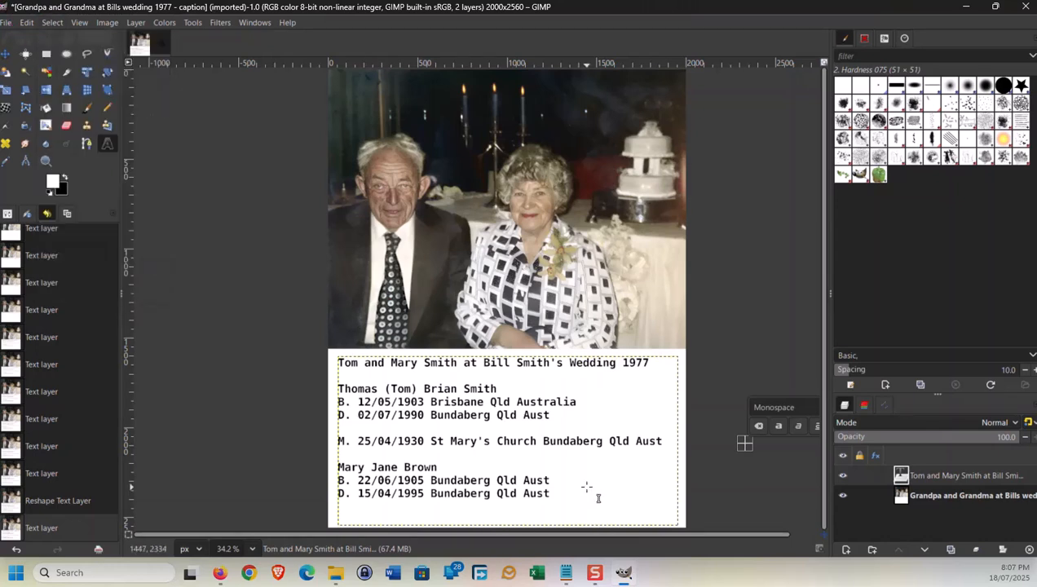
key(Escape)
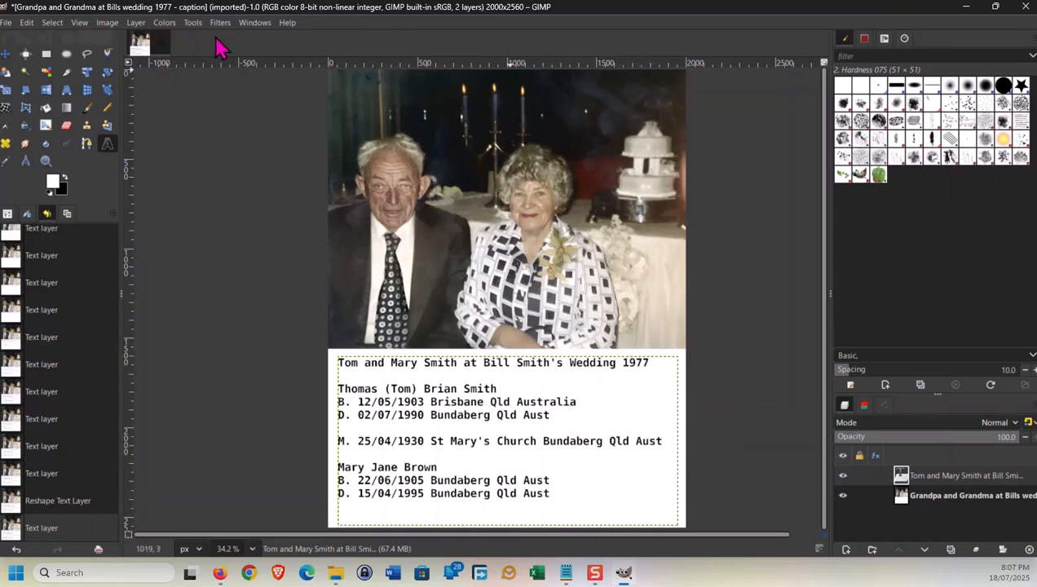
- Shorten the text box to end just below the last line, and crop the surplus white strip beneath it to make the image 2000x2461
click(683, 519)
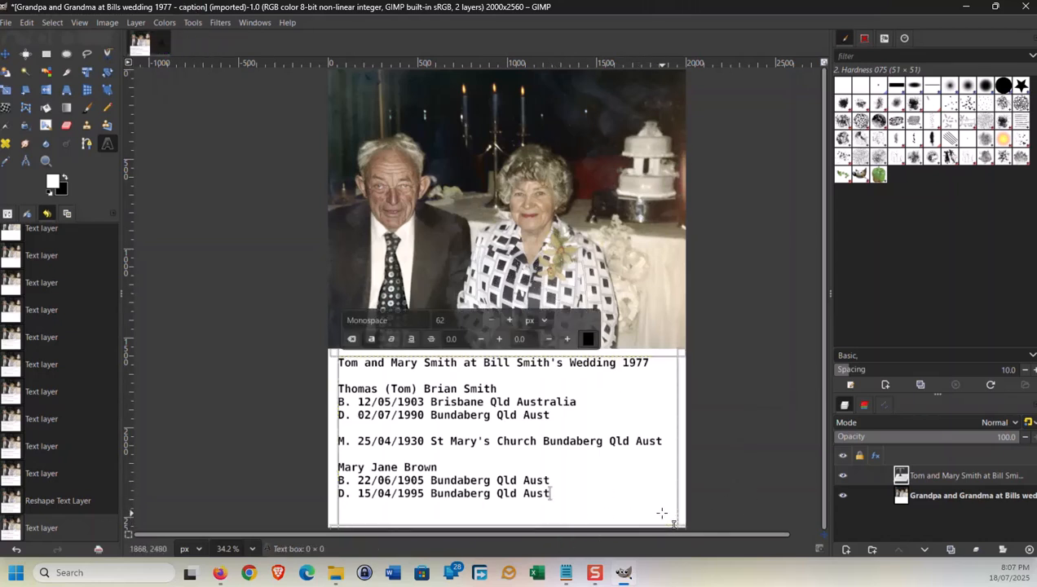
drag(677, 526, 674, 503)
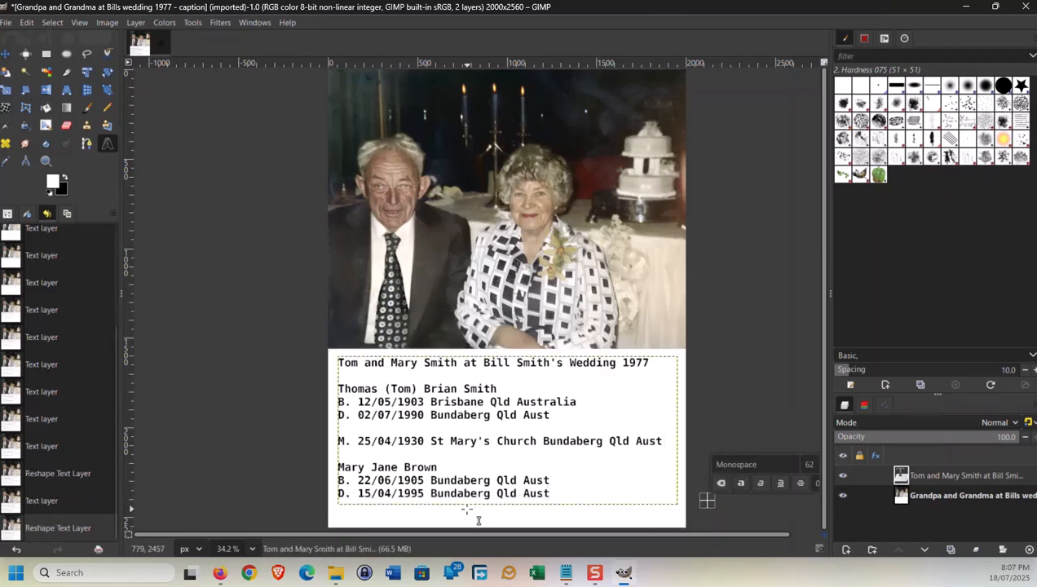
click(70, 73)
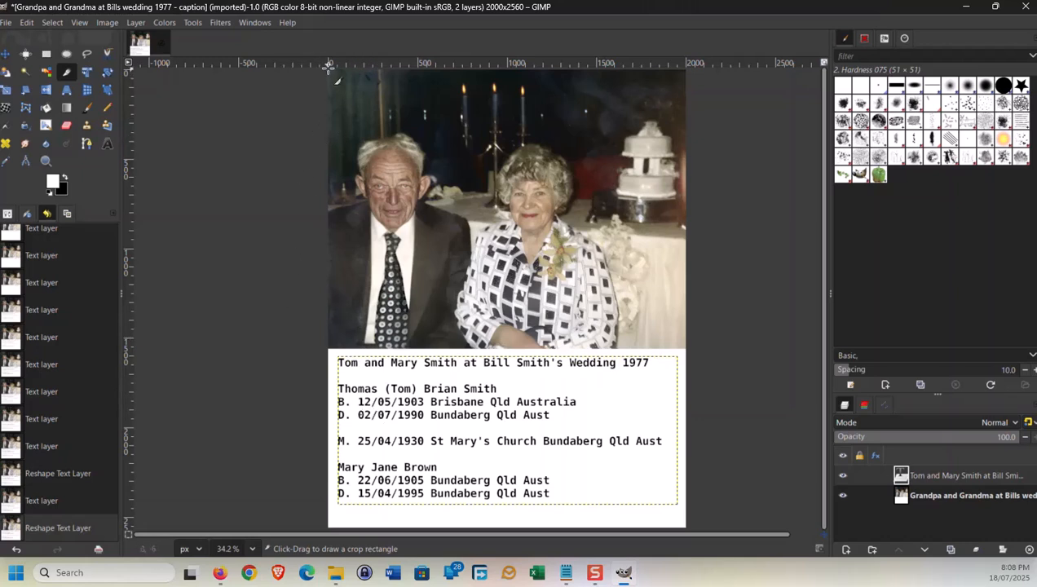
scroll(495, 230, down, 1)
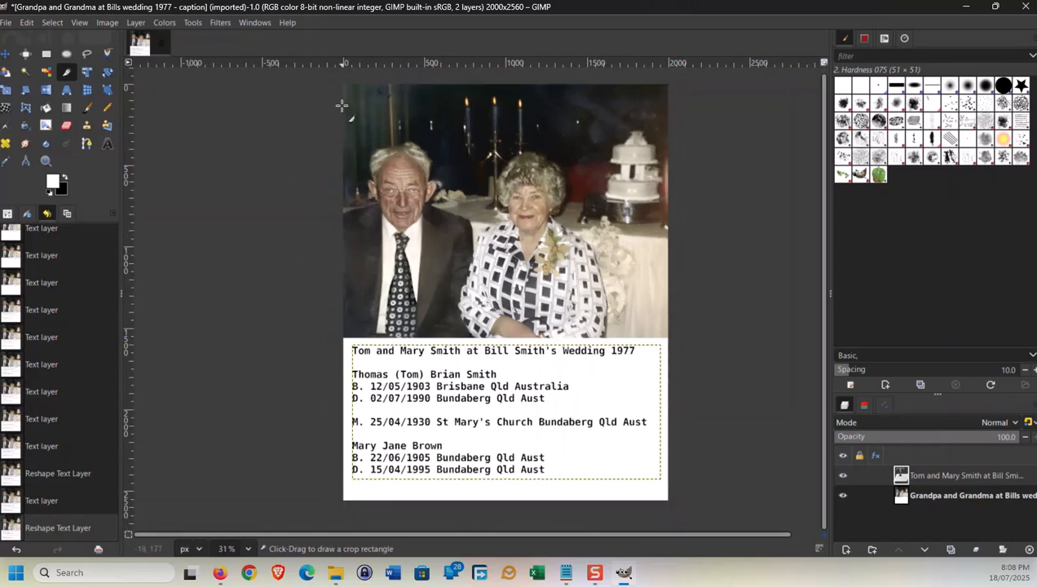
drag(341, 83, 668, 483)
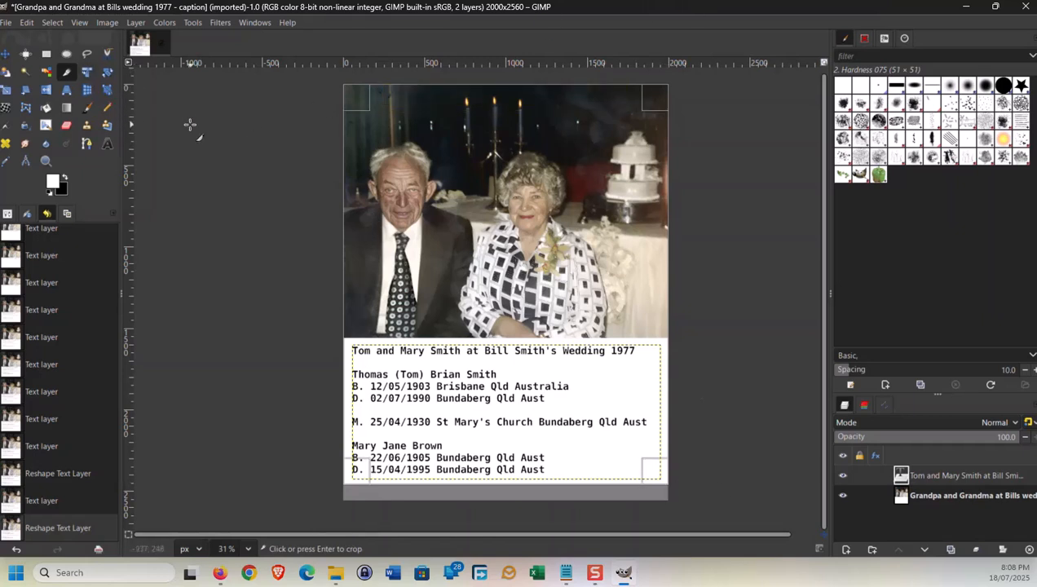
key(Return)
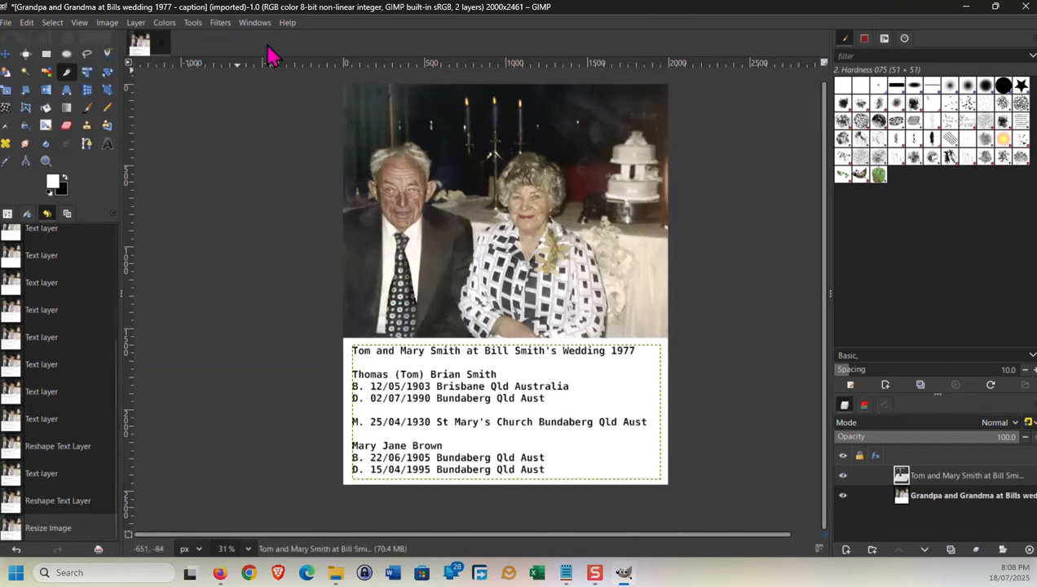
- Save the layered image as "Grandpa and Grandma at Bills wedding 1977 - caption.xcf"
click(6, 23)
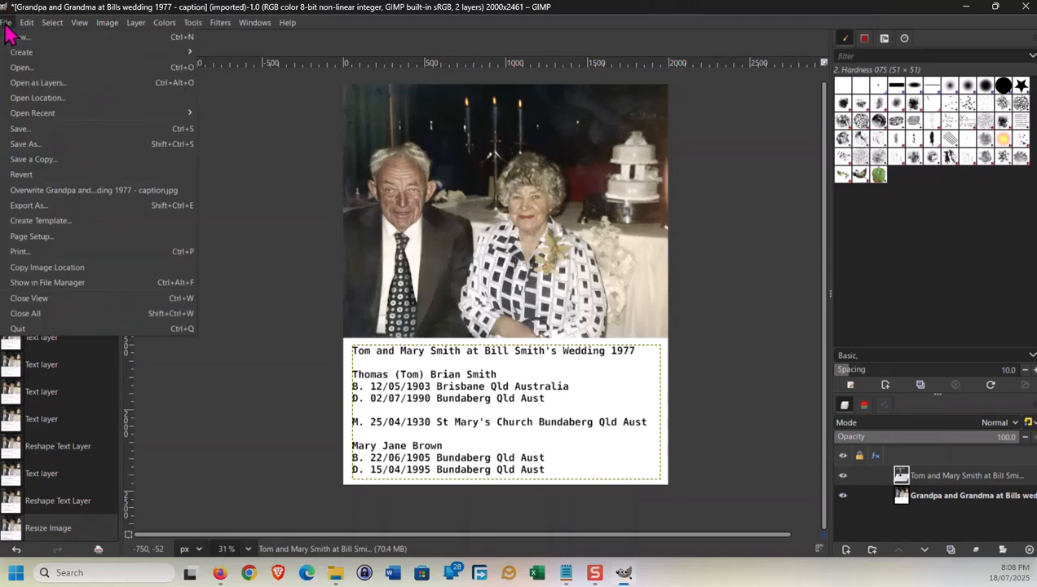
click(29, 144)
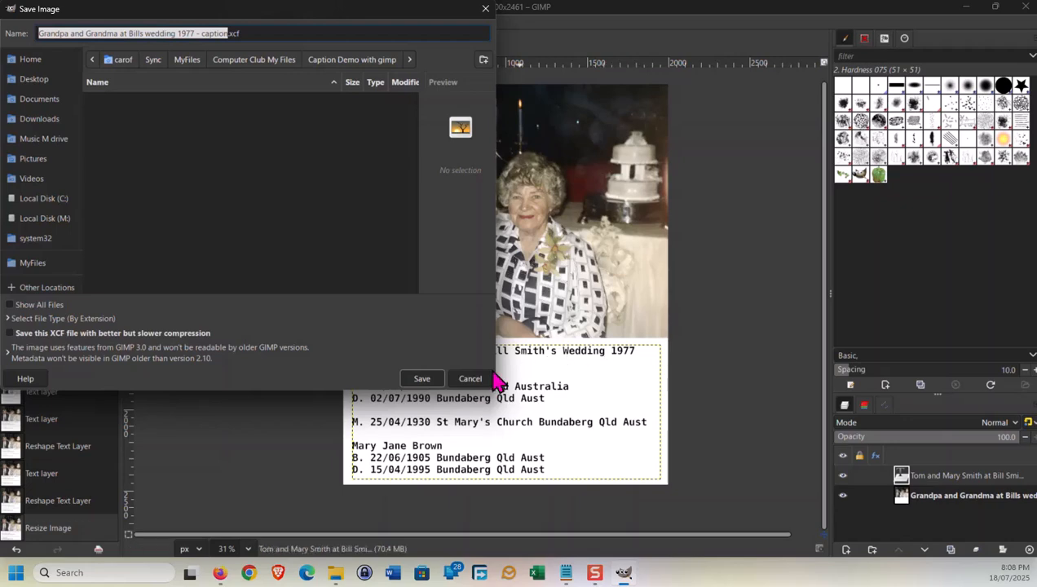
click(420, 378)
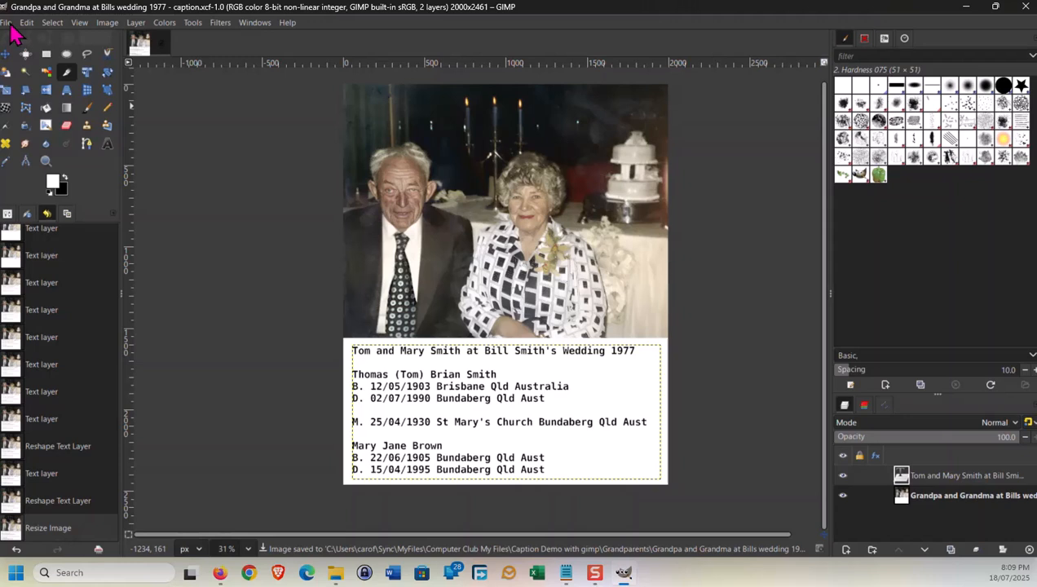
- Export the image as "Grandpa and Grandma at Bills wedding 1977 - caption.jpg", replacing the existing file and keeping the offered JPEG settings
click(11, 27)
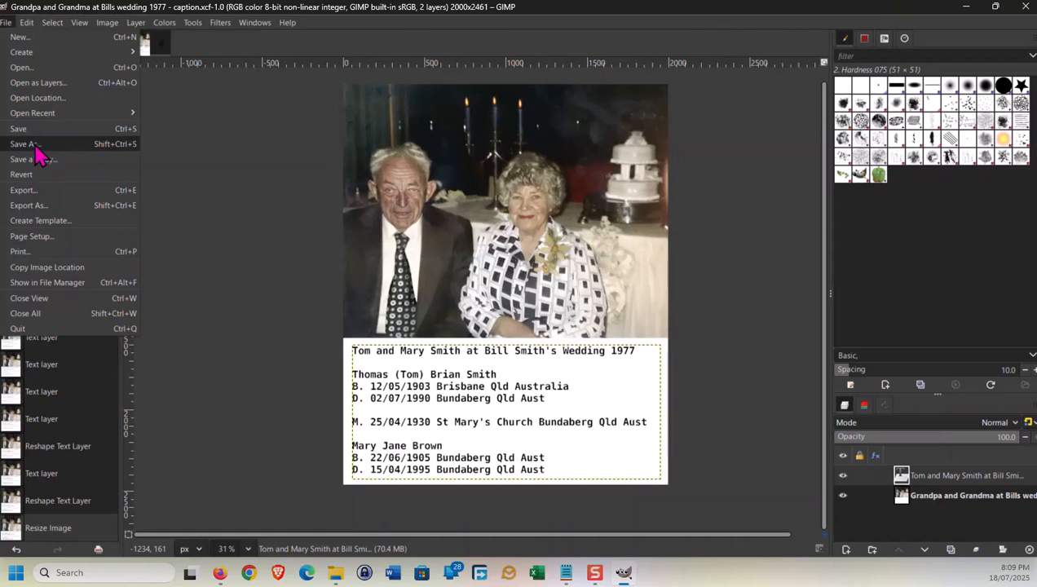
click(36, 193)
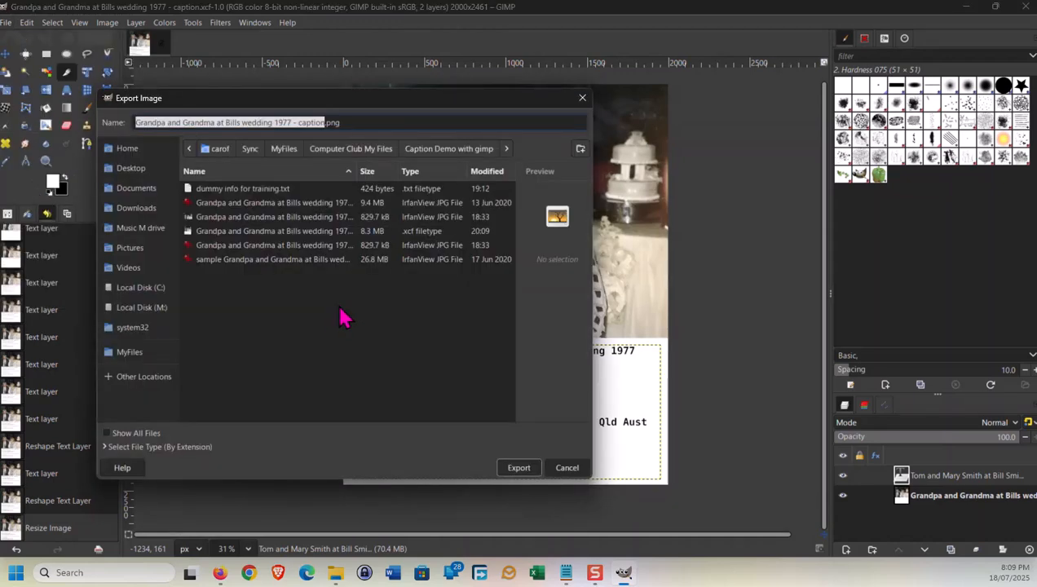
click(349, 124)
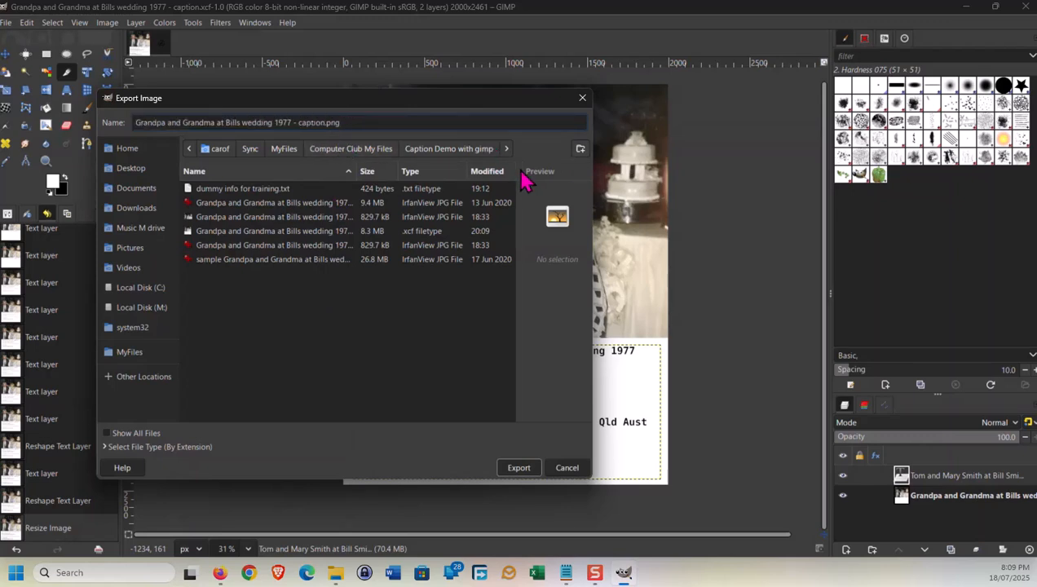
key(BackSpace)
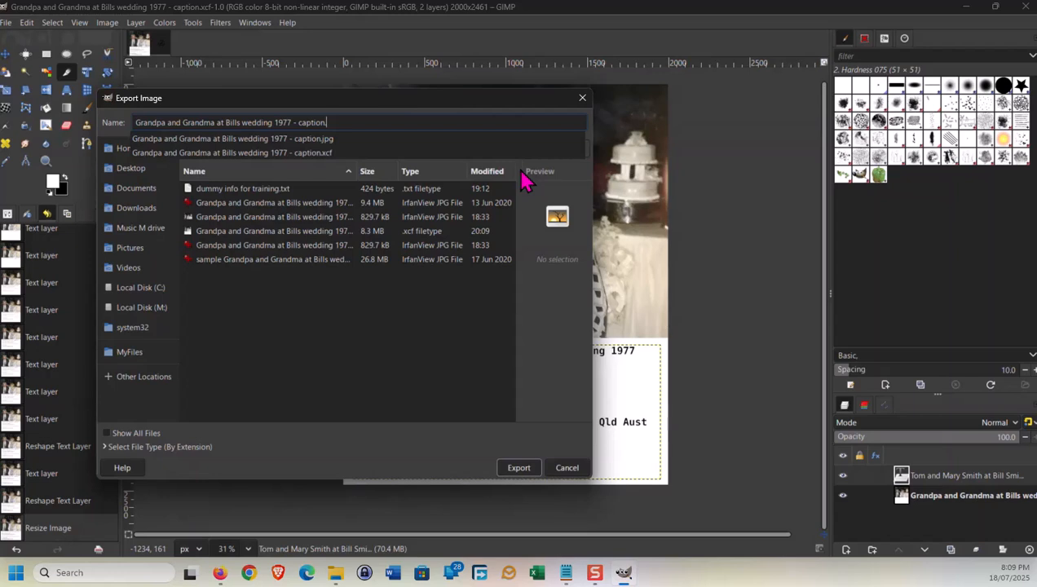
text(JP)
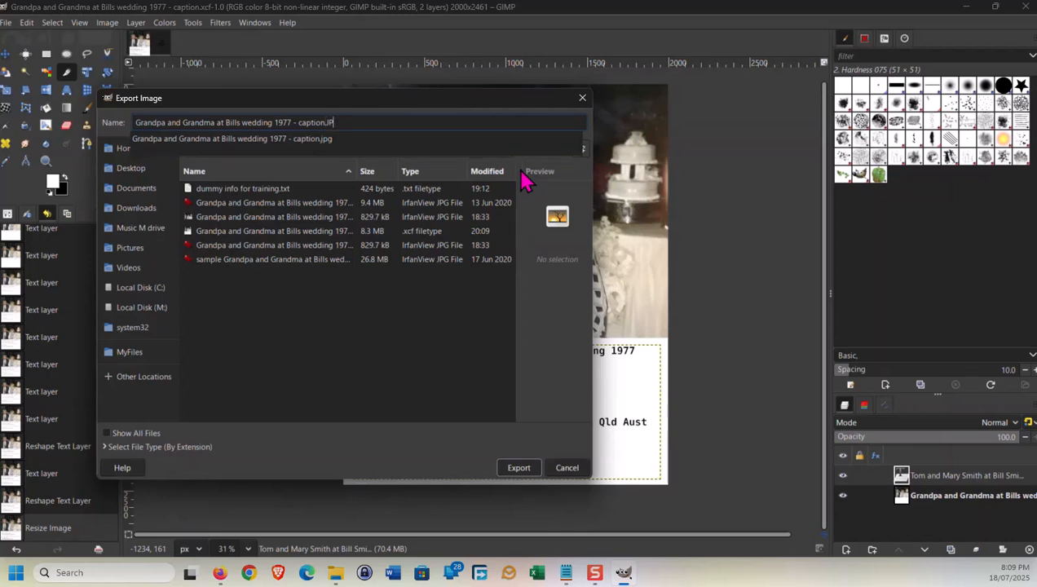
key(BackSpace)
text(jpg)
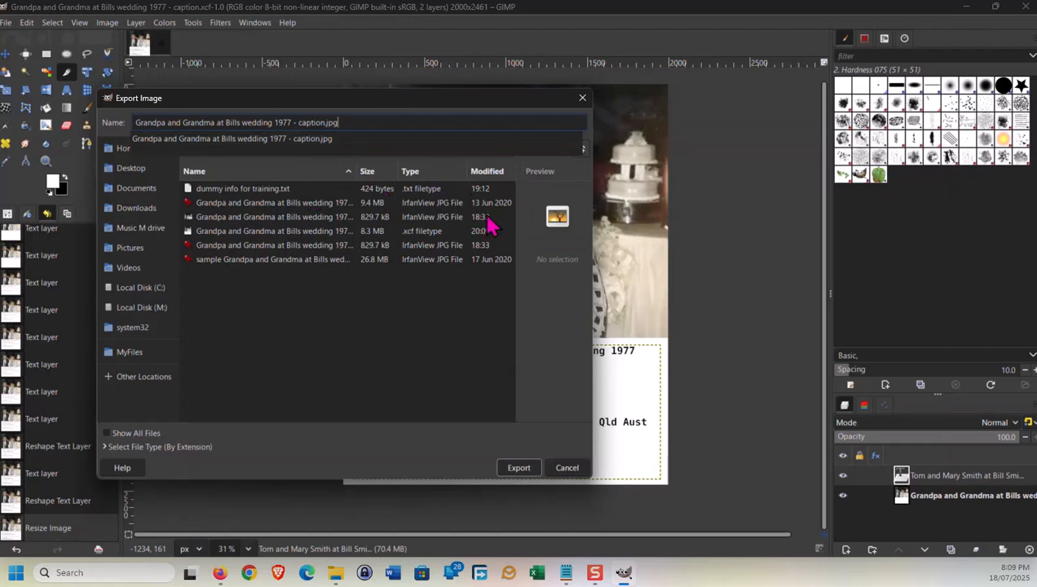
click(527, 475)
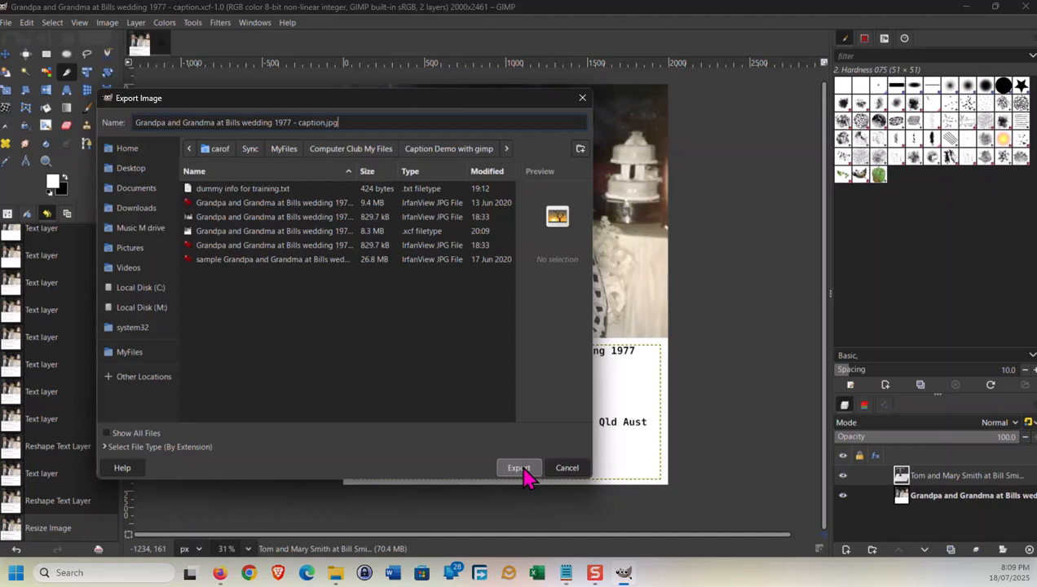
click(520, 468)
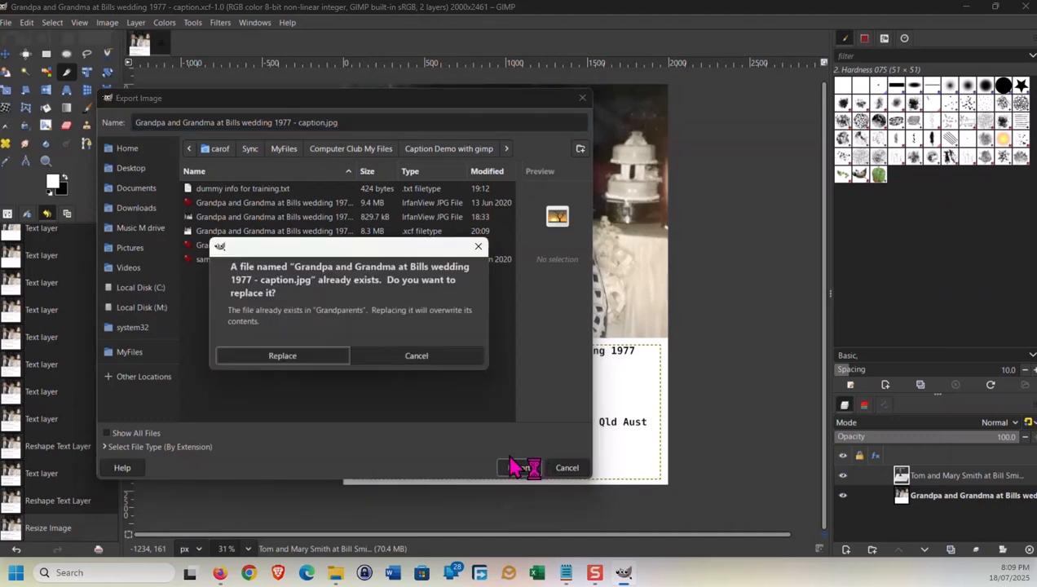
click(320, 356)
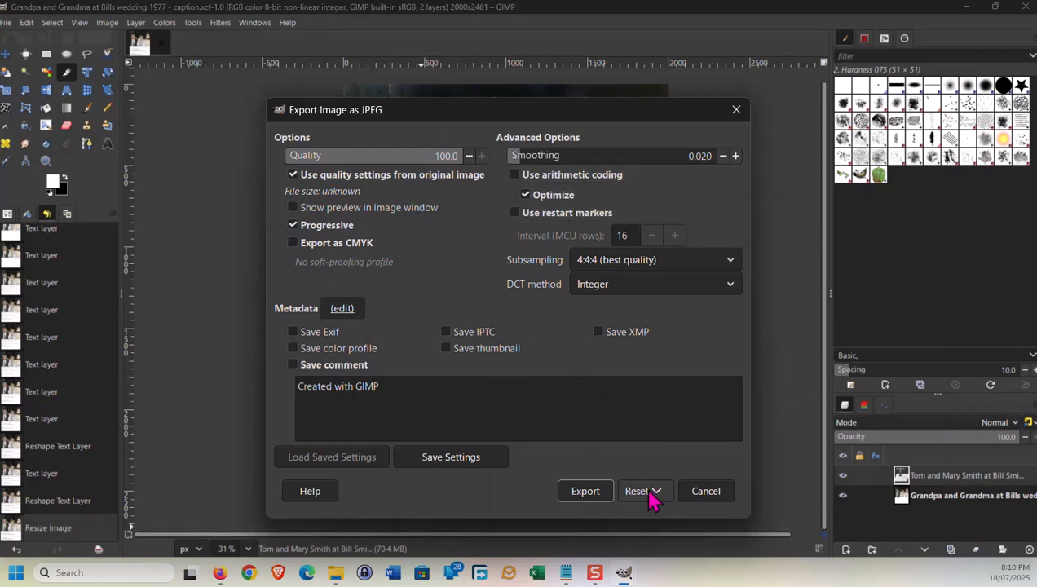
click(584, 493)
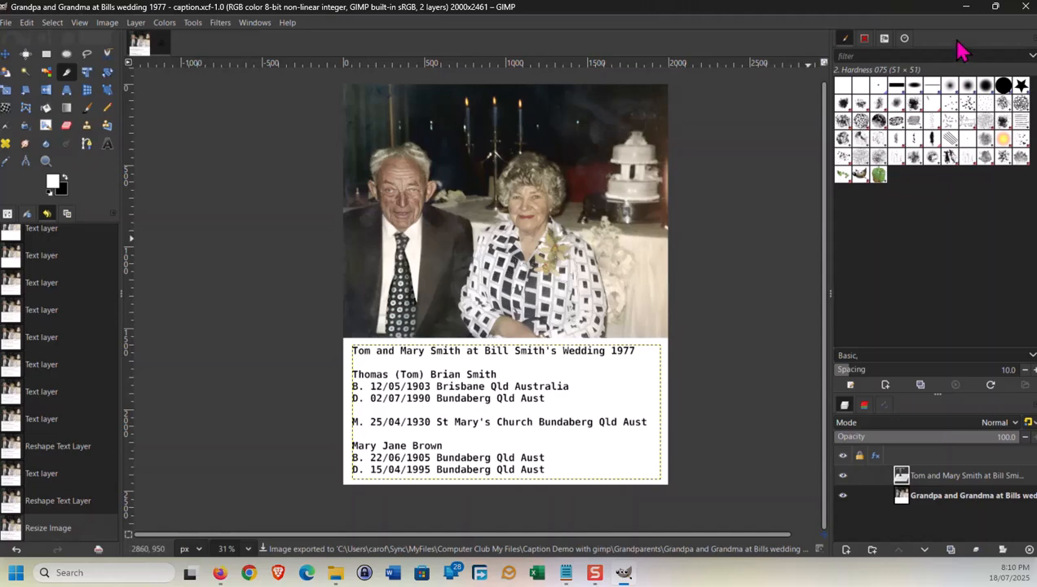
- Switch to File Explorer, open "Grandpa and Grandma at Bills wedding 1977 - caption.jpg" in the photo viewer and examine it at 100%
click(965, 7)
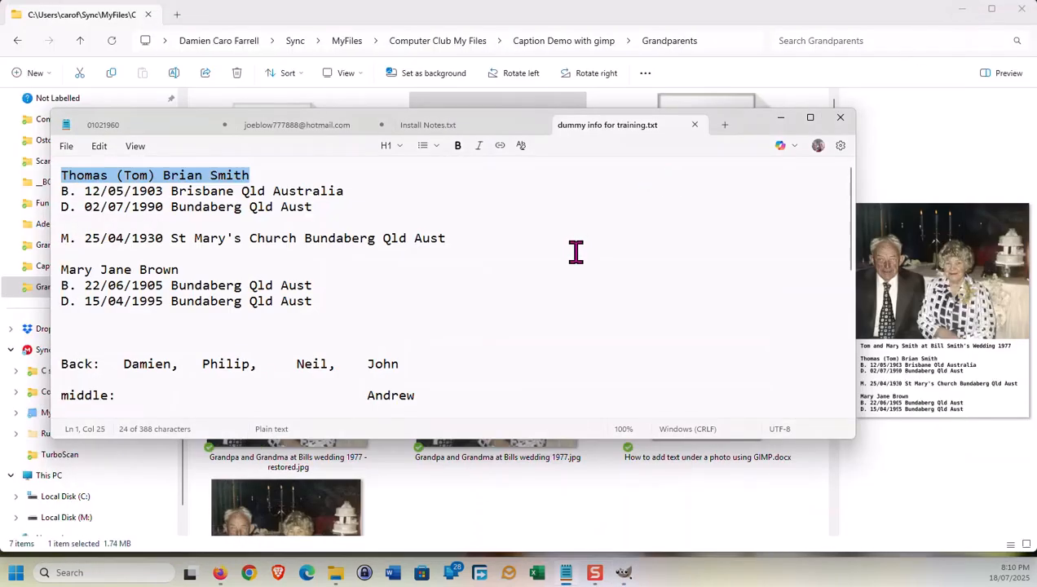
click(880, 25)
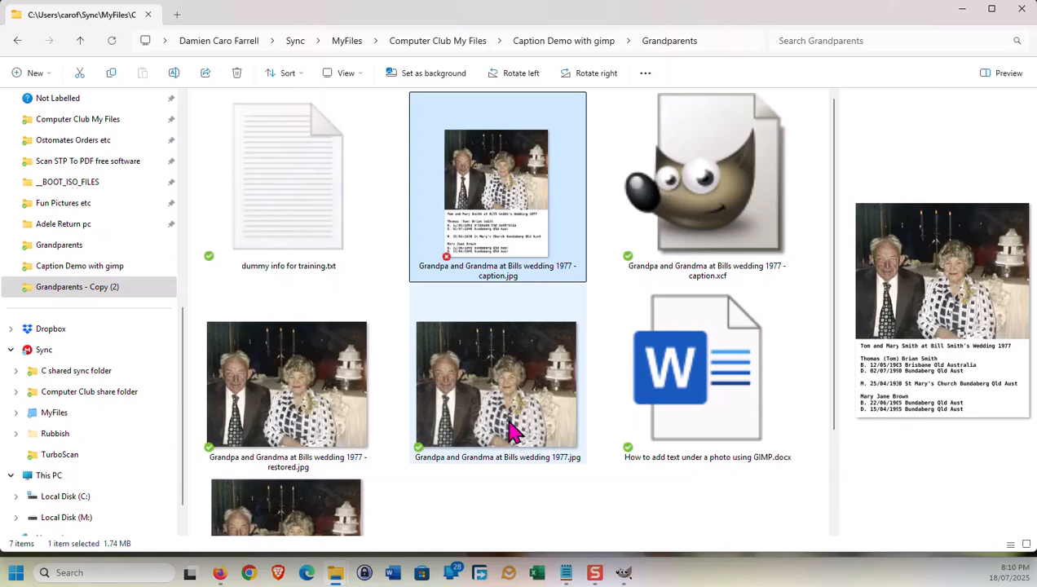
double_click(512, 236)
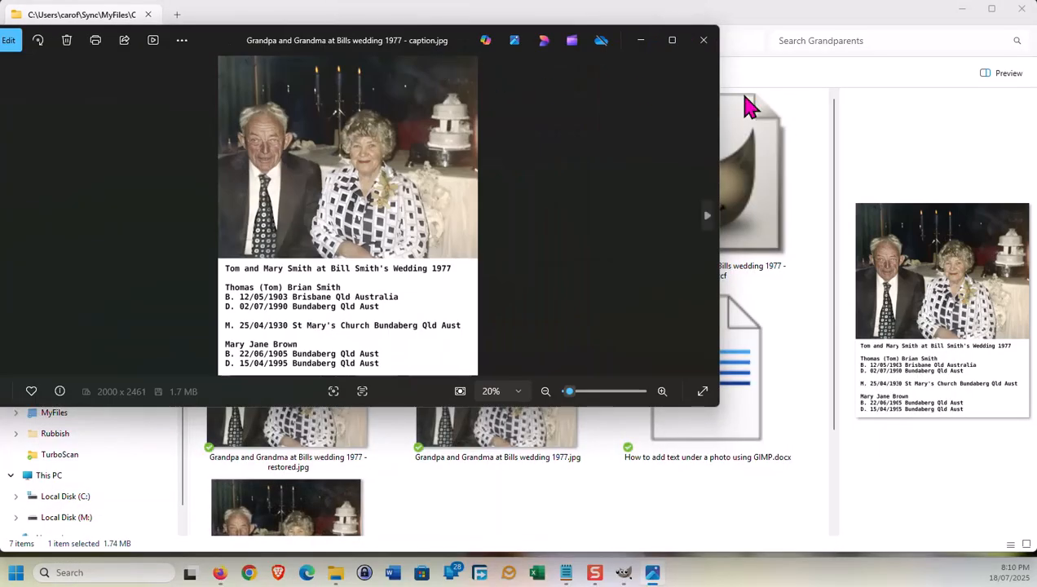
double_click(581, 155)
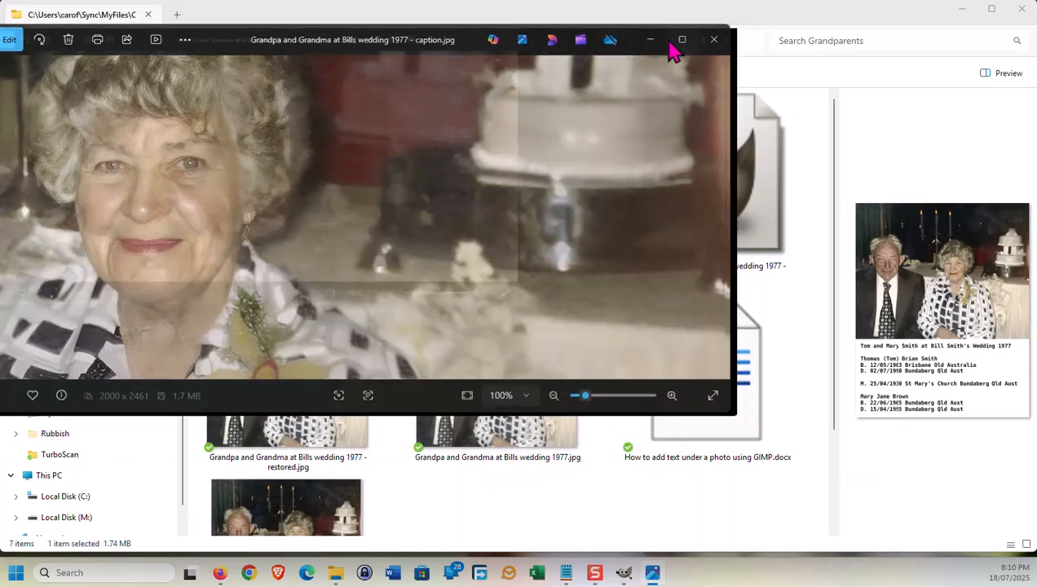
- Maximize the photo viewer and zoom out until the whole captioned wedding photo fits, and examine the finished caption
click(671, 43)
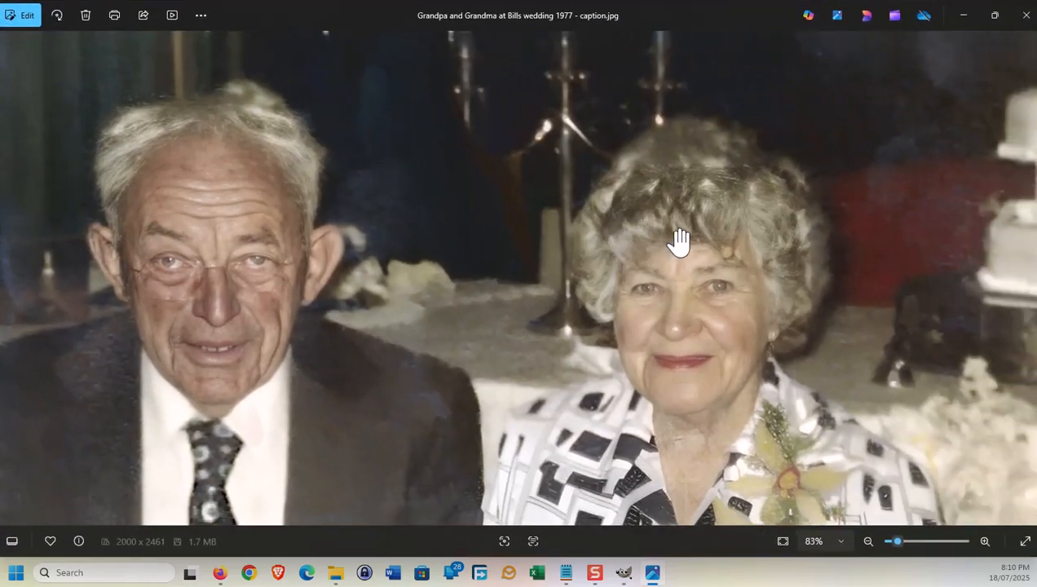
scroll(679, 245, down, 4)
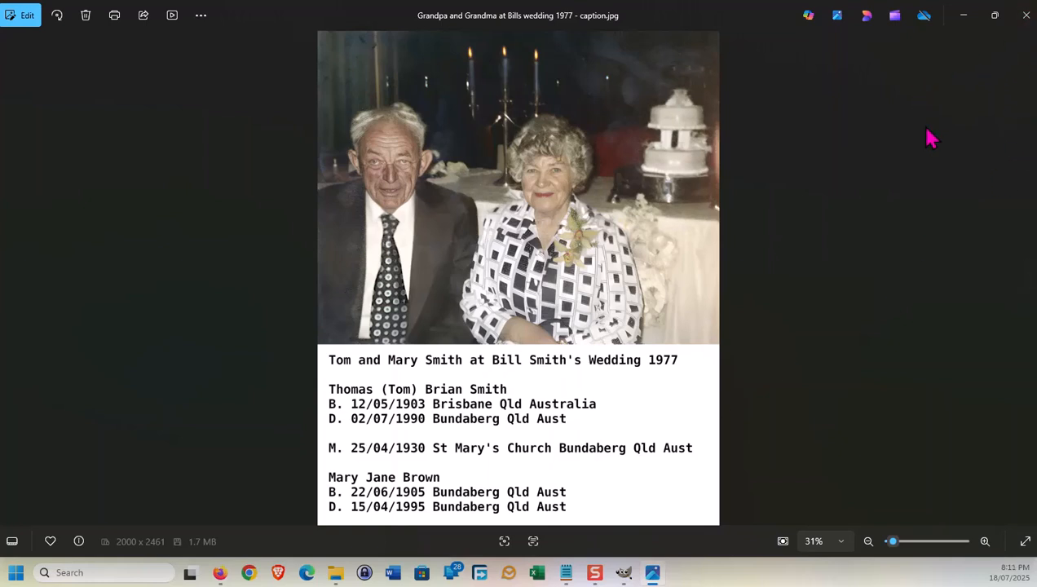
- Switch to the File Explorer window showing the exported caption image and go up to the "Caption Demo with gimp" folder
mouse_move(336, 566)
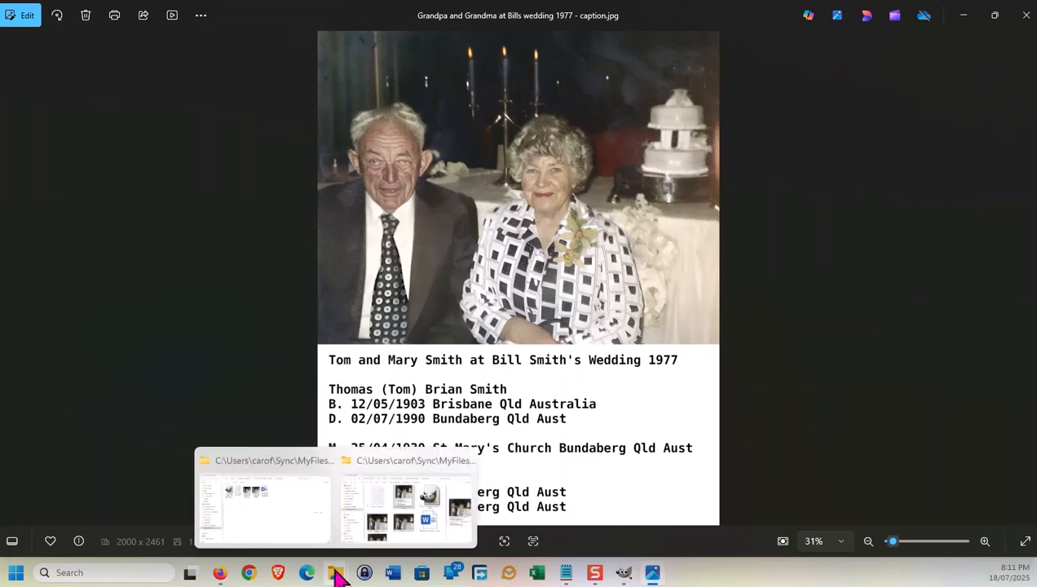
mouse_move(397, 531)
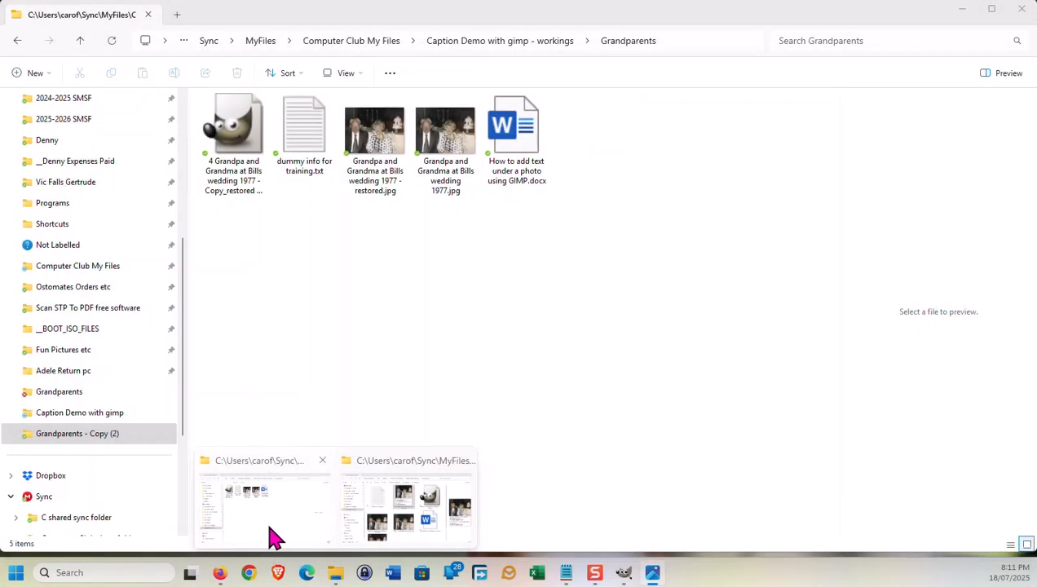
click(271, 539)
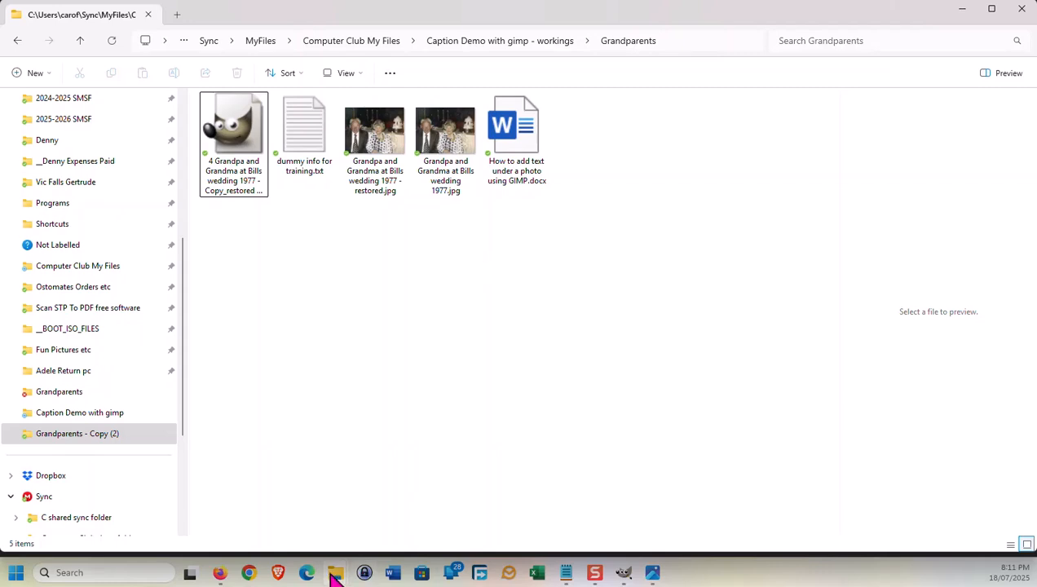
mouse_move(336, 575)
click(428, 520)
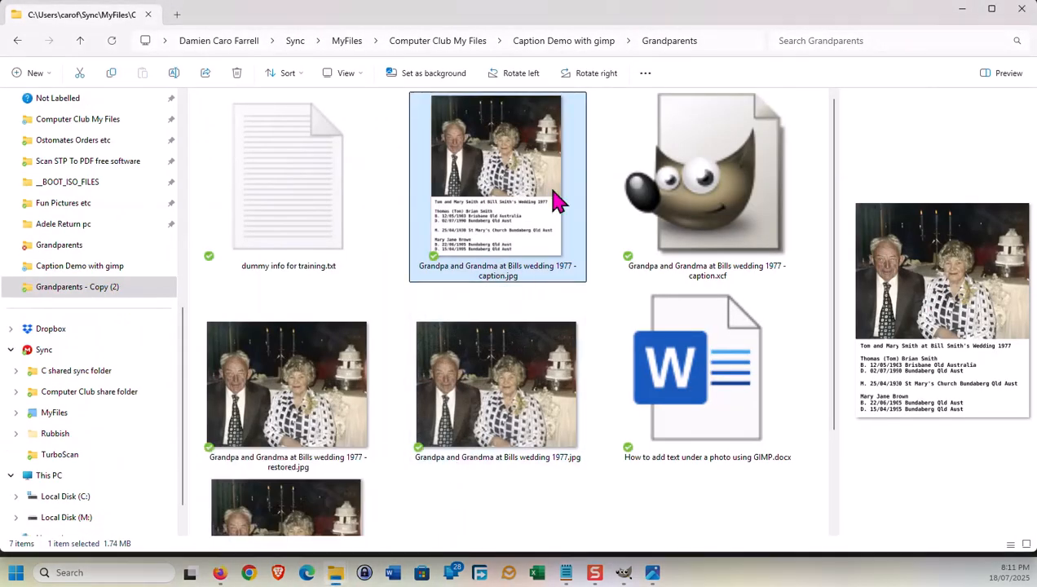
click(564, 42)
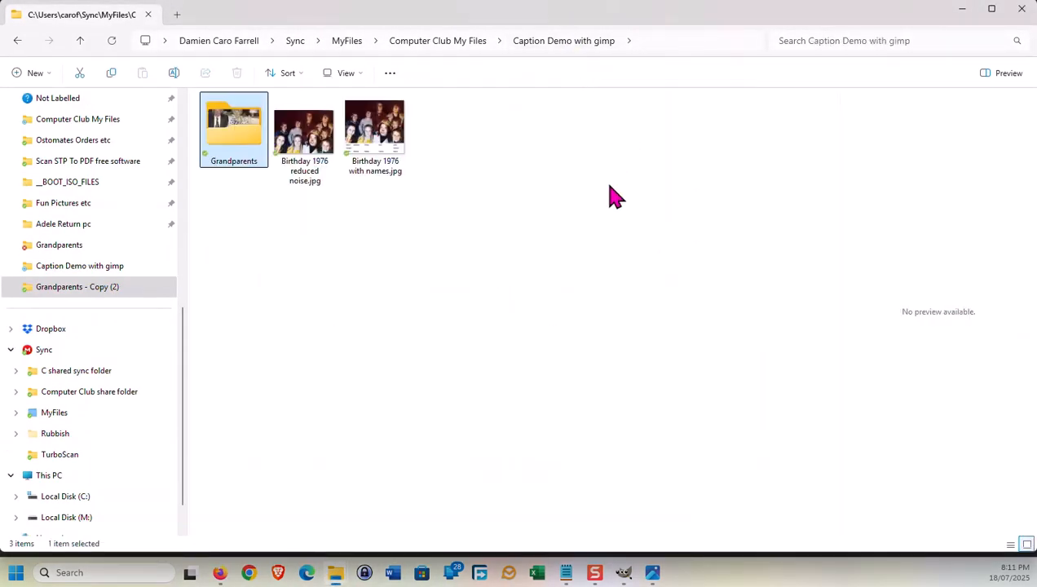
- Open "Birthday 1976 reduced noise.jpg" in a maximized photo viewer and compare it with the following image, "Birthday 1976 with names.jpg"
click(317, 145)
double_click(312, 144)
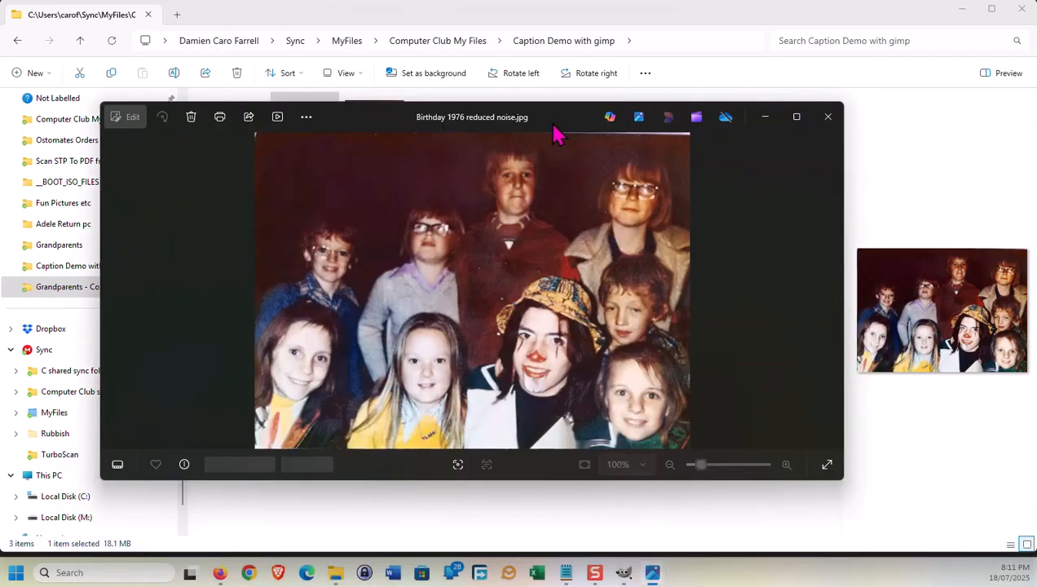
click(796, 117)
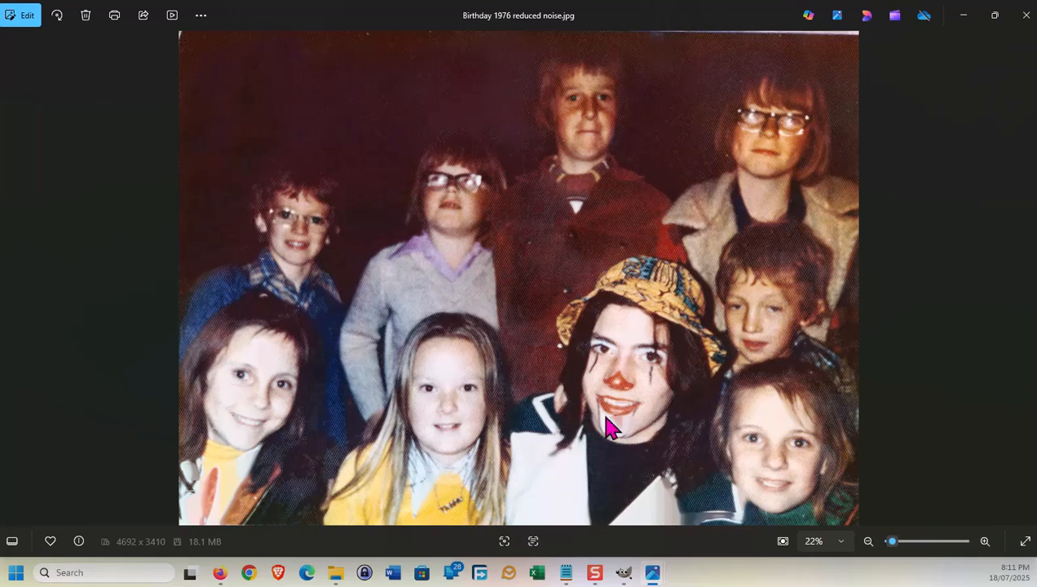
click(1029, 279)
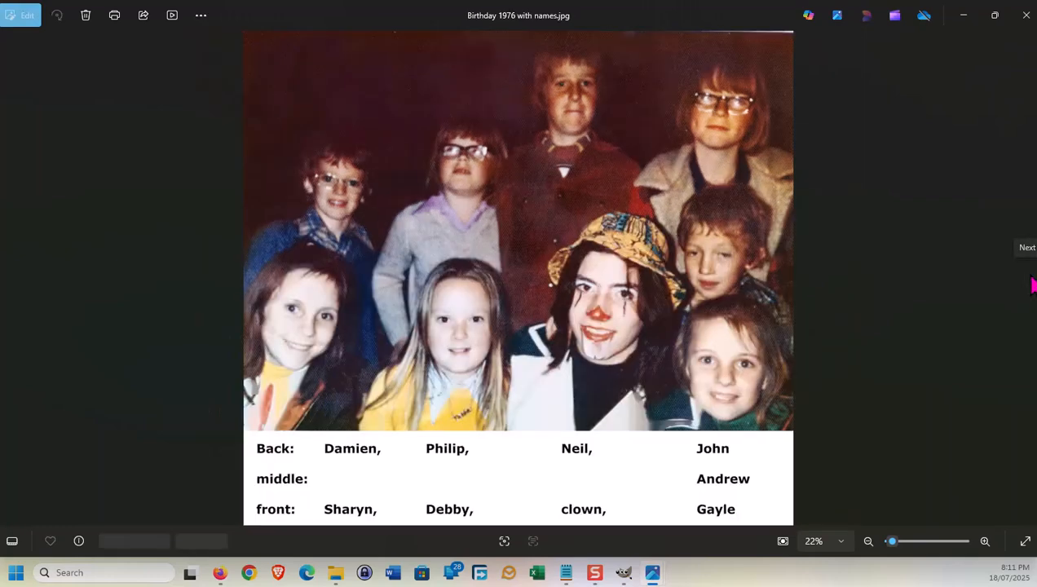